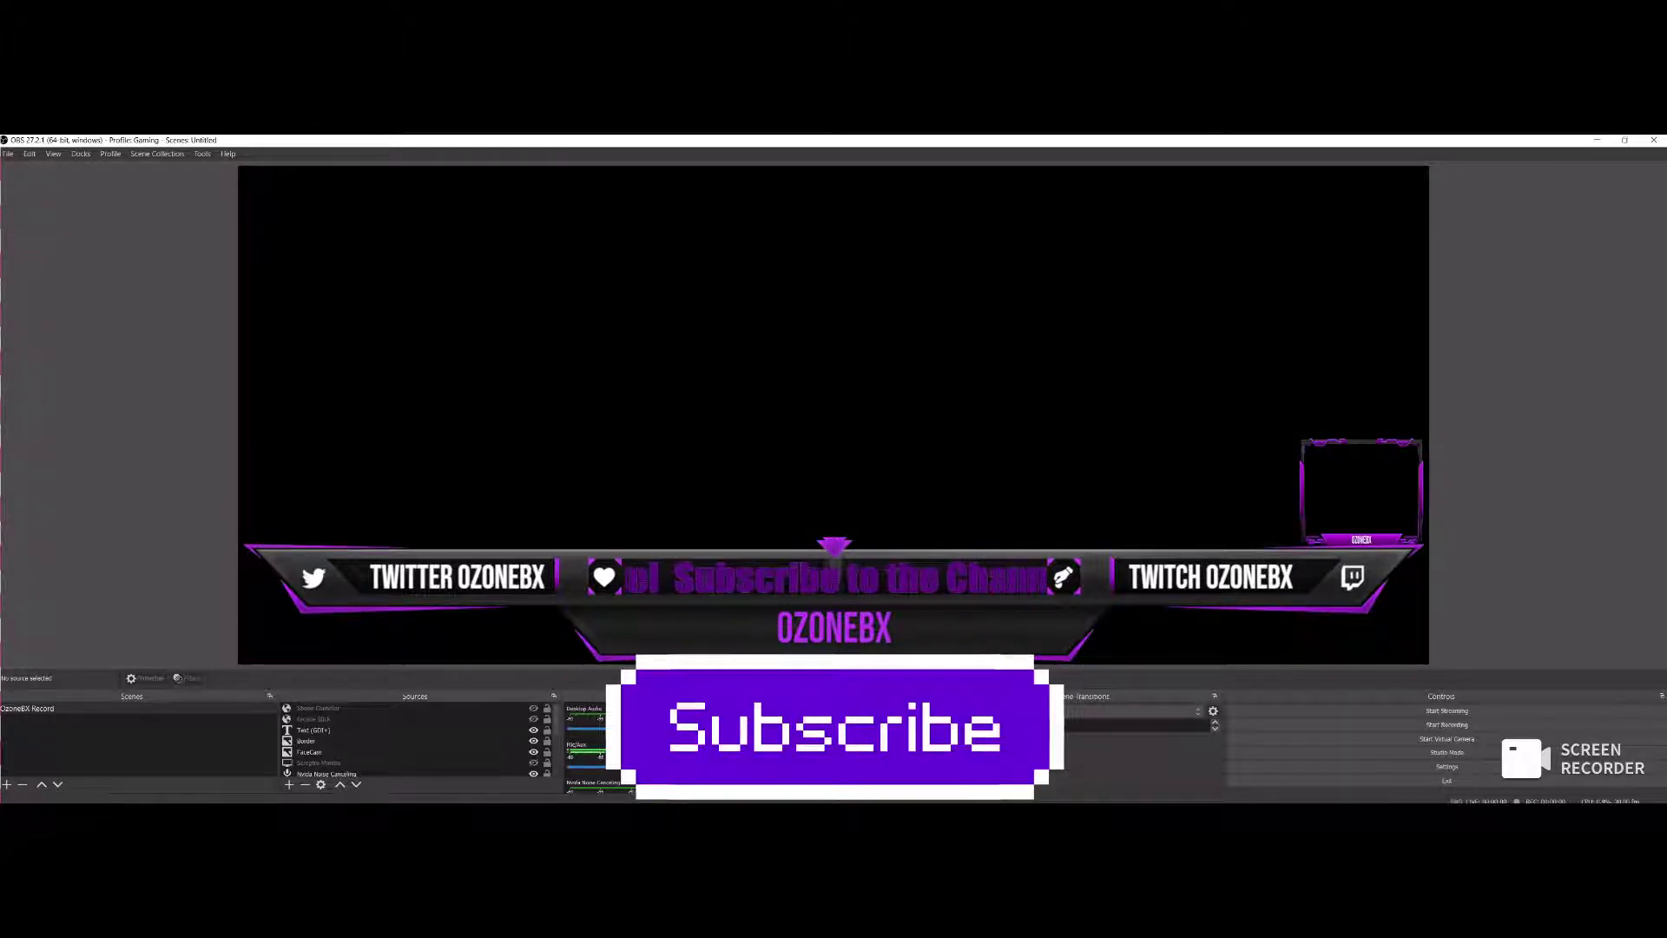
Bring Chrome forward and load gamepadviewer.com from the Gamepad Viewer bookmark
mouse_move(1395, 817)
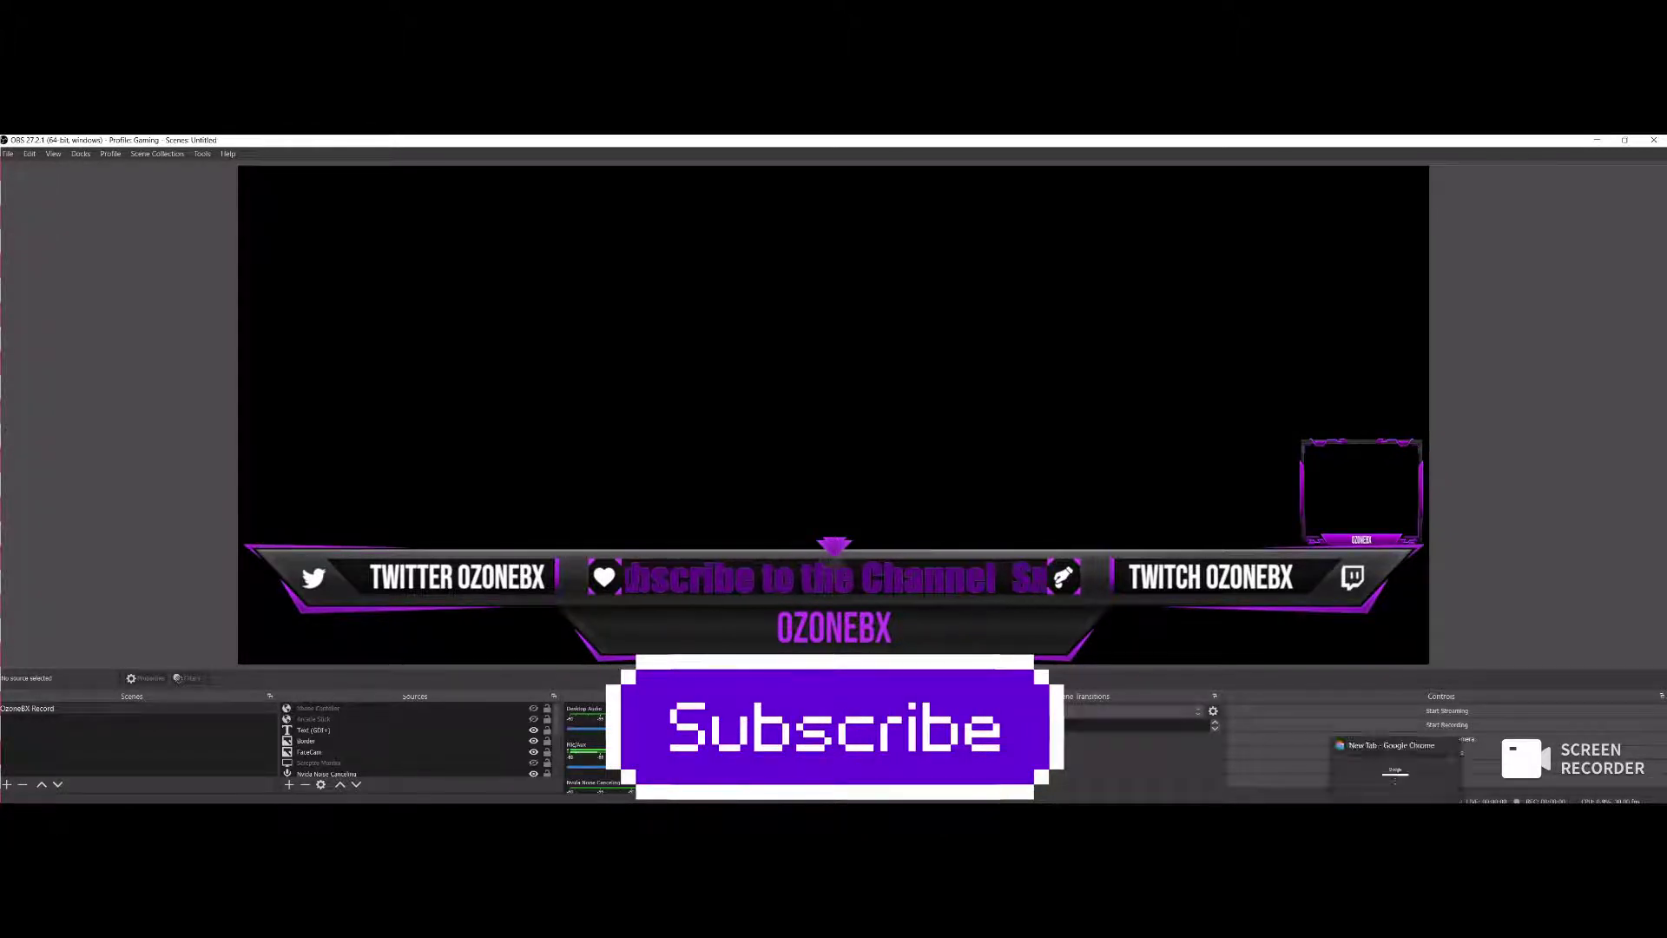
click(1395, 777)
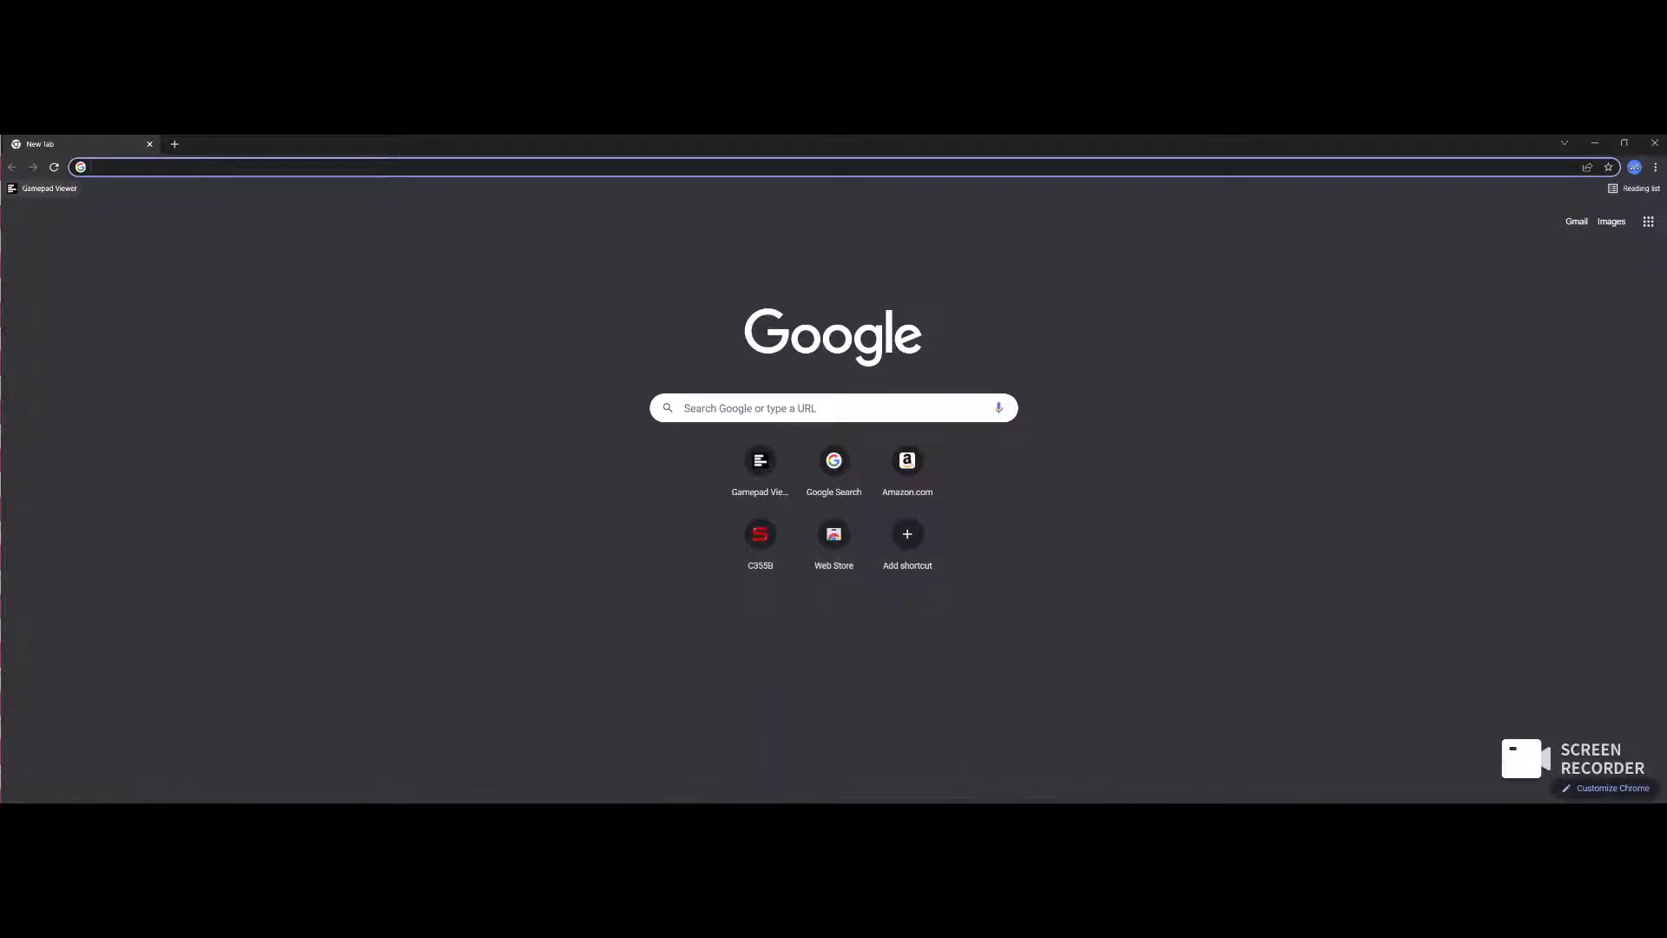
click(45, 188)
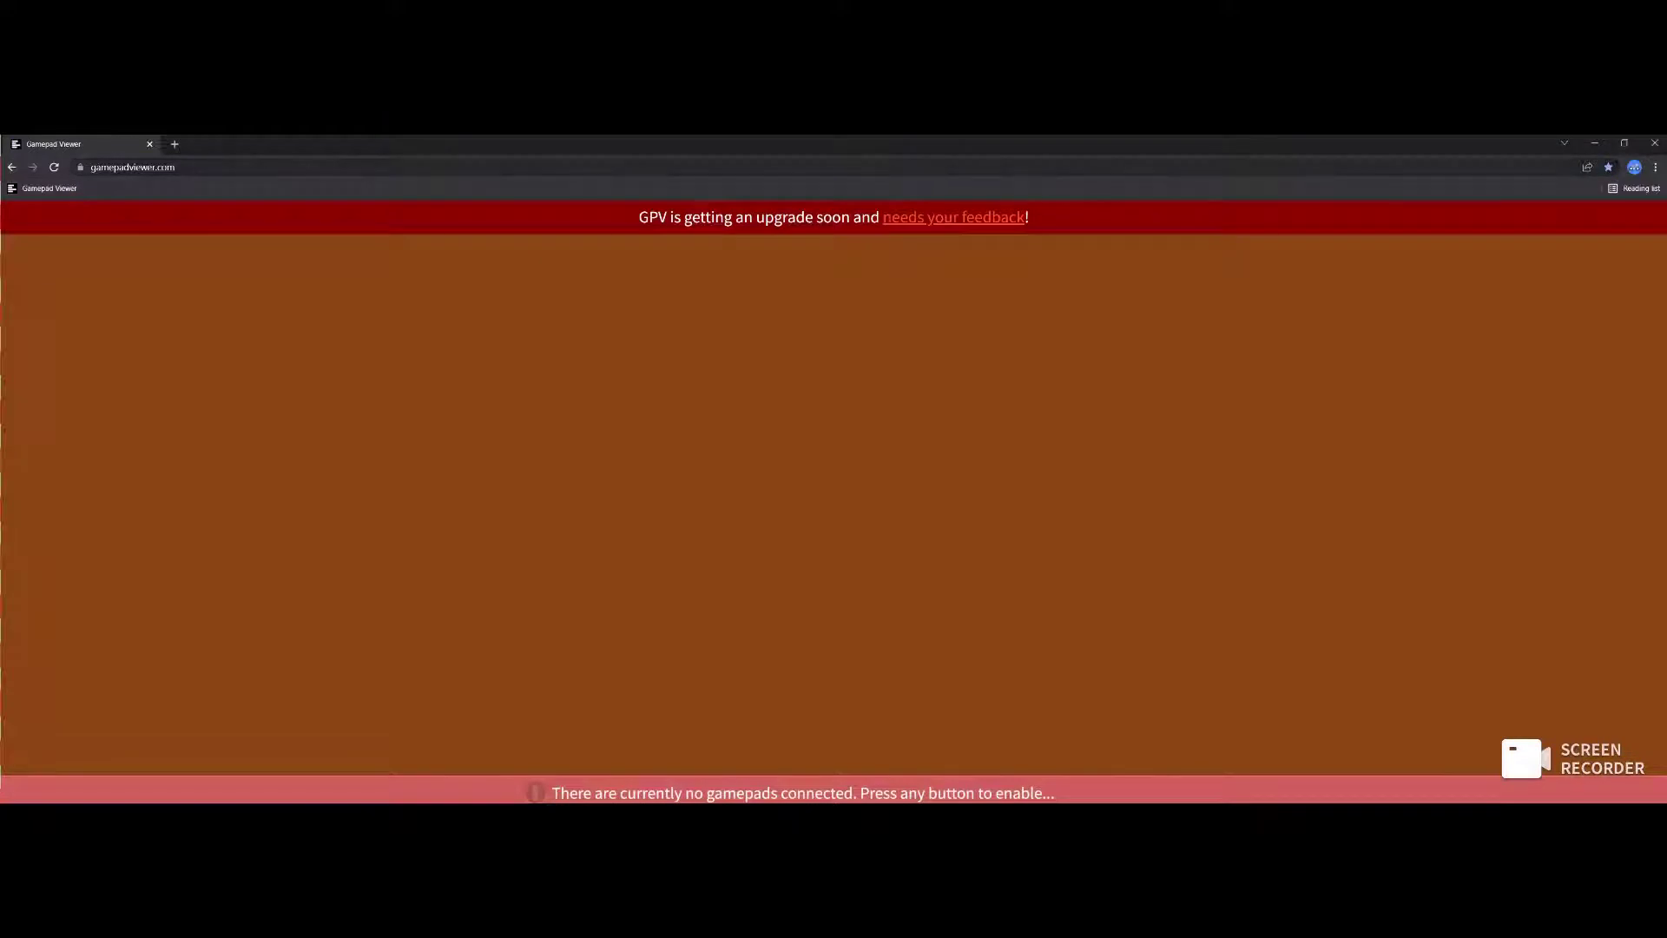
Set Currently Viewing to Player 1 so the Xbox controller display appears
key(ctrl+l)
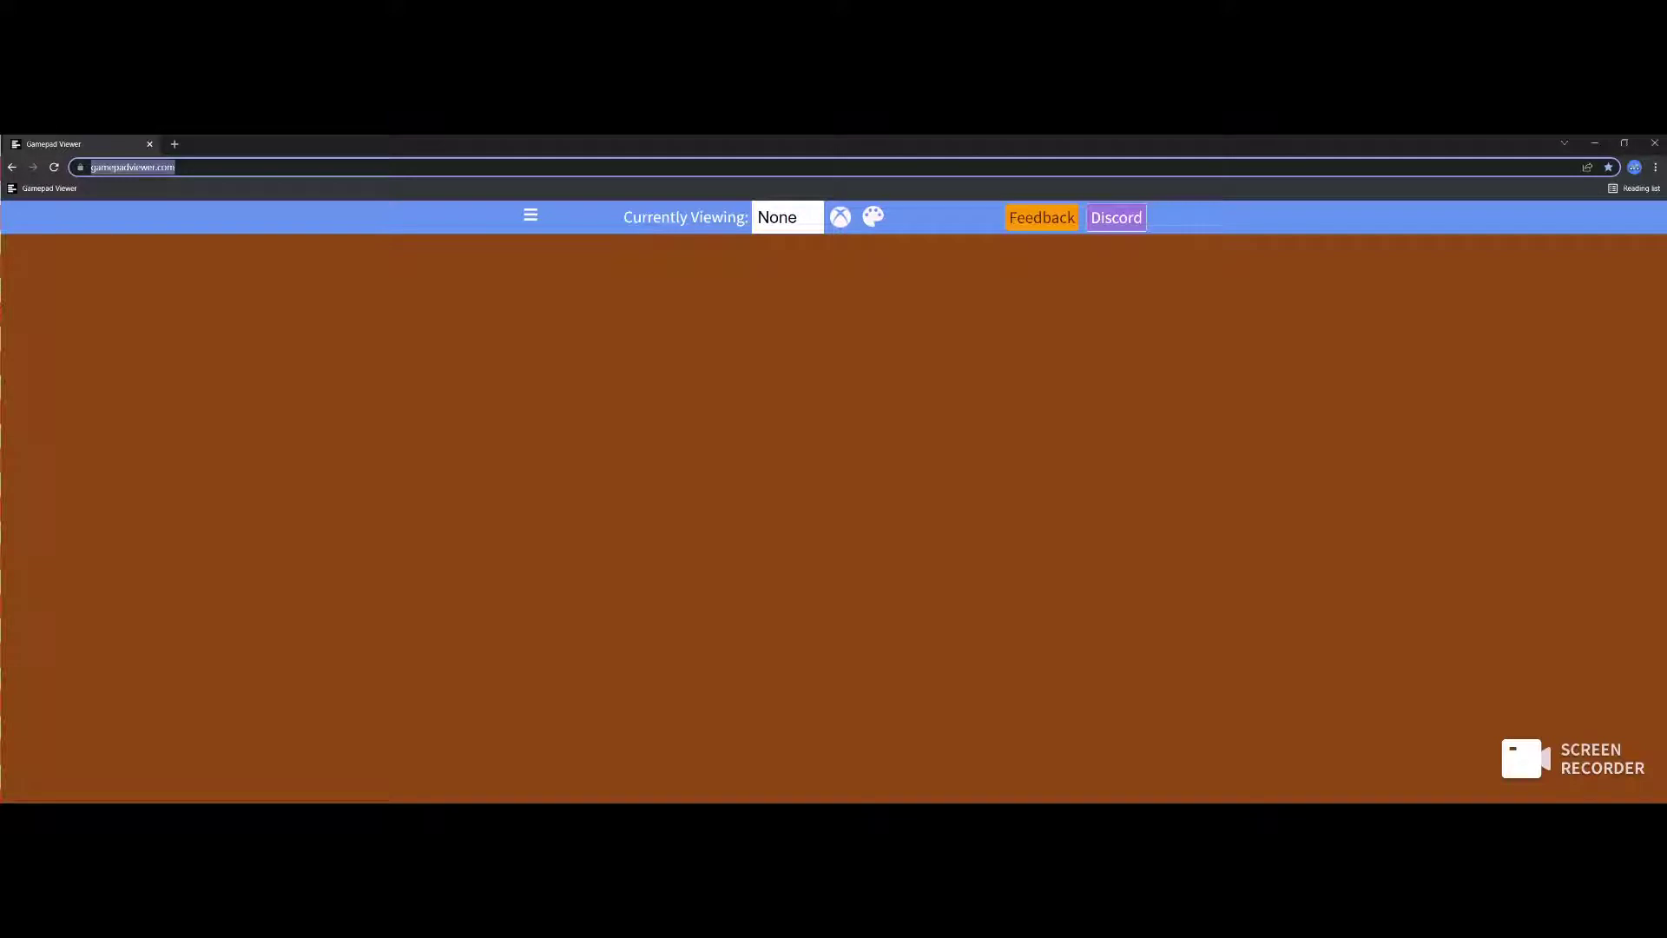
click(788, 218)
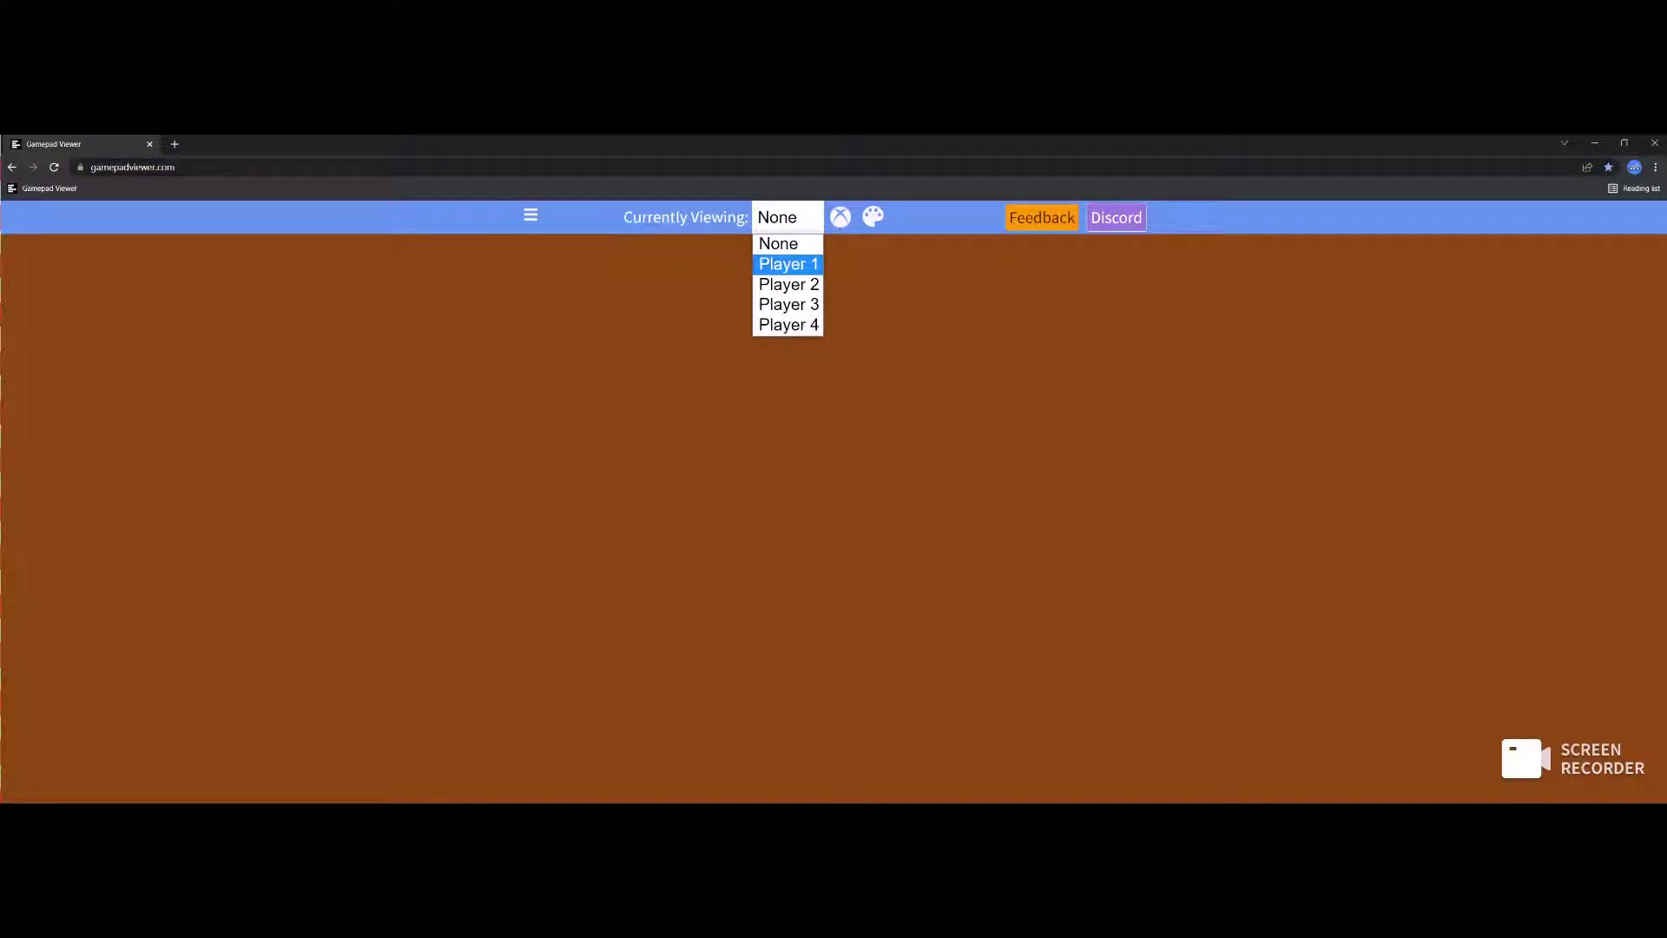
click(787, 264)
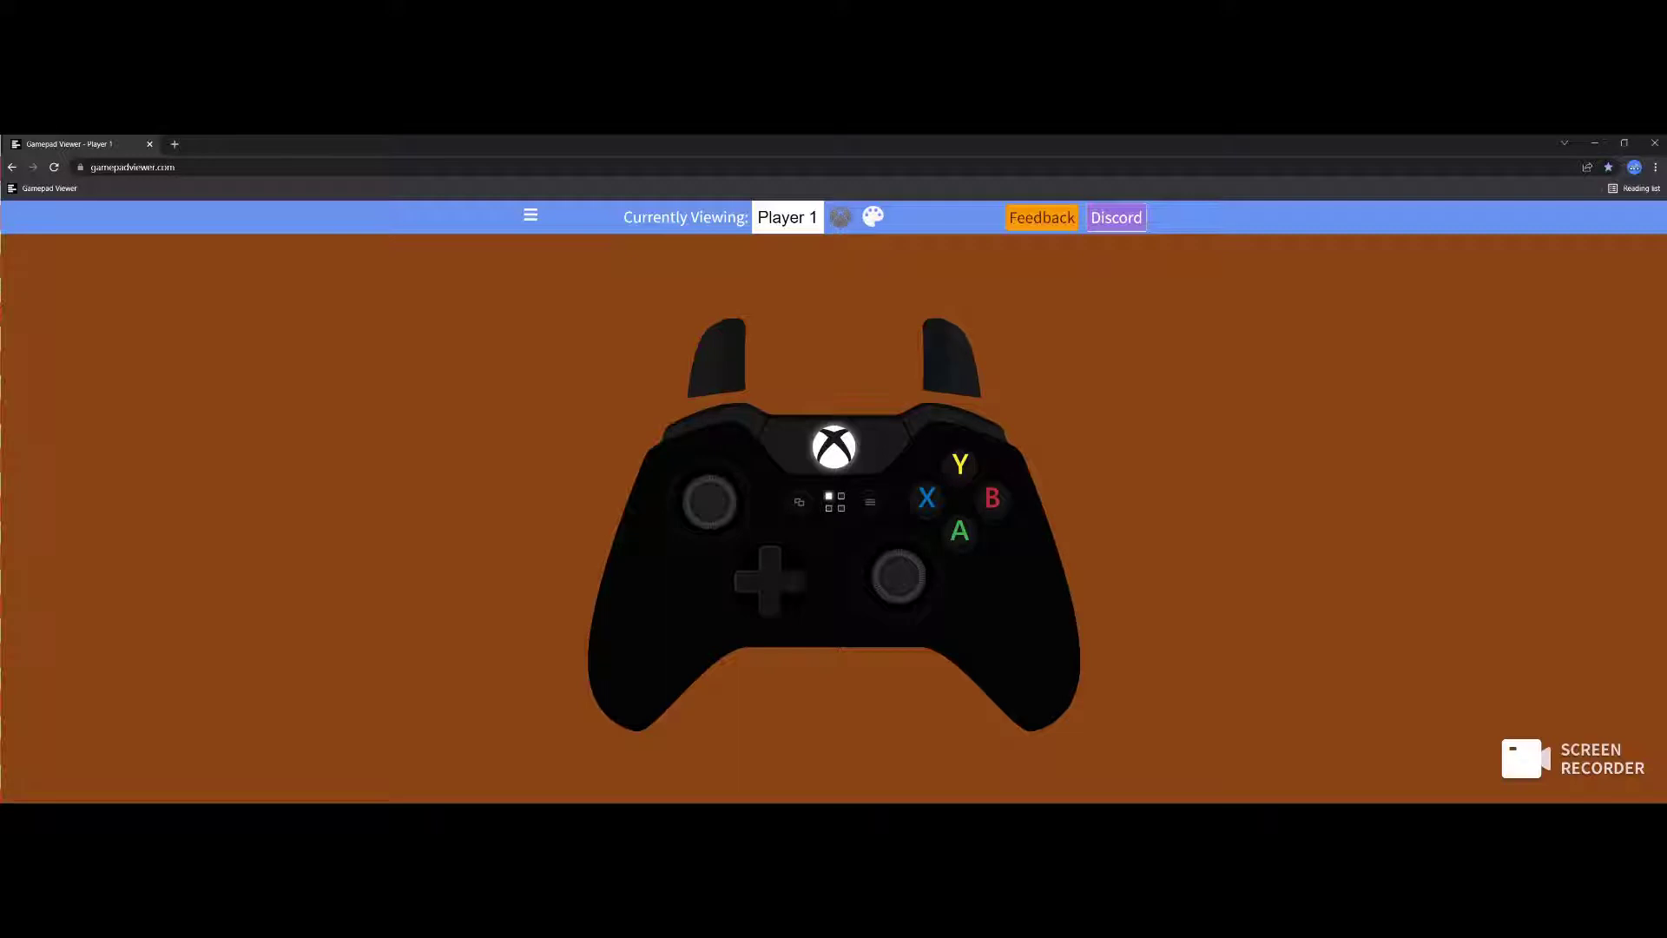
Switch the display to the PlayStation 3 controller and make the background blue (19, 71, 139)
click(841, 217)
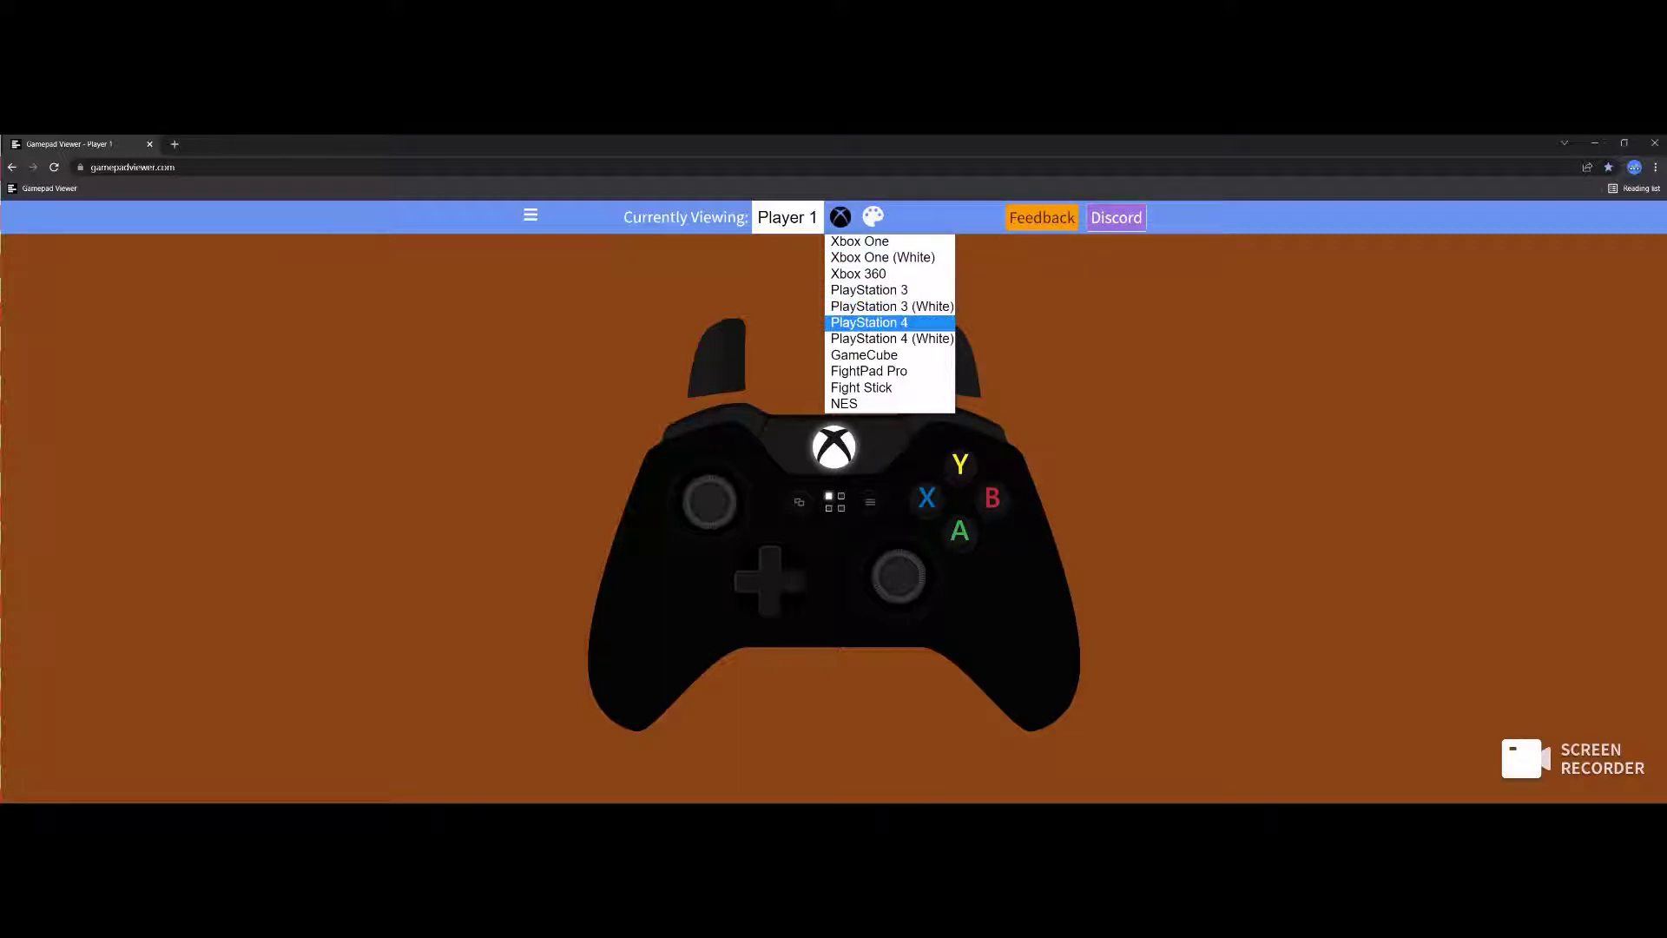
click(869, 290)
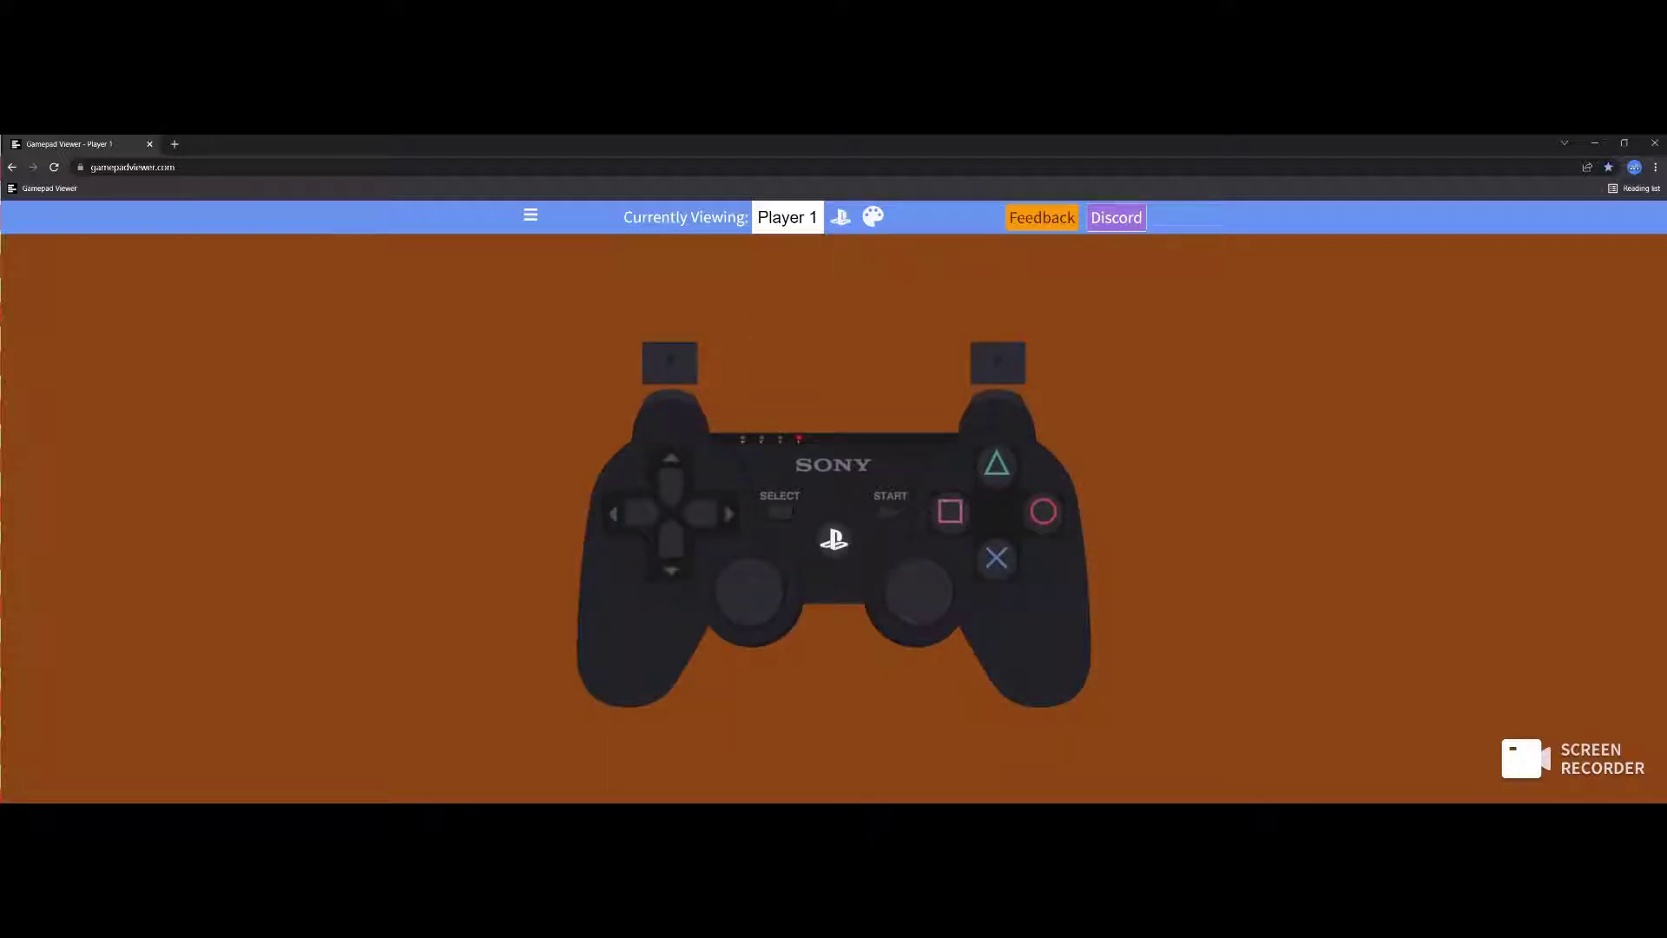
click(872, 217)
drag(1042, 315, 999, 315)
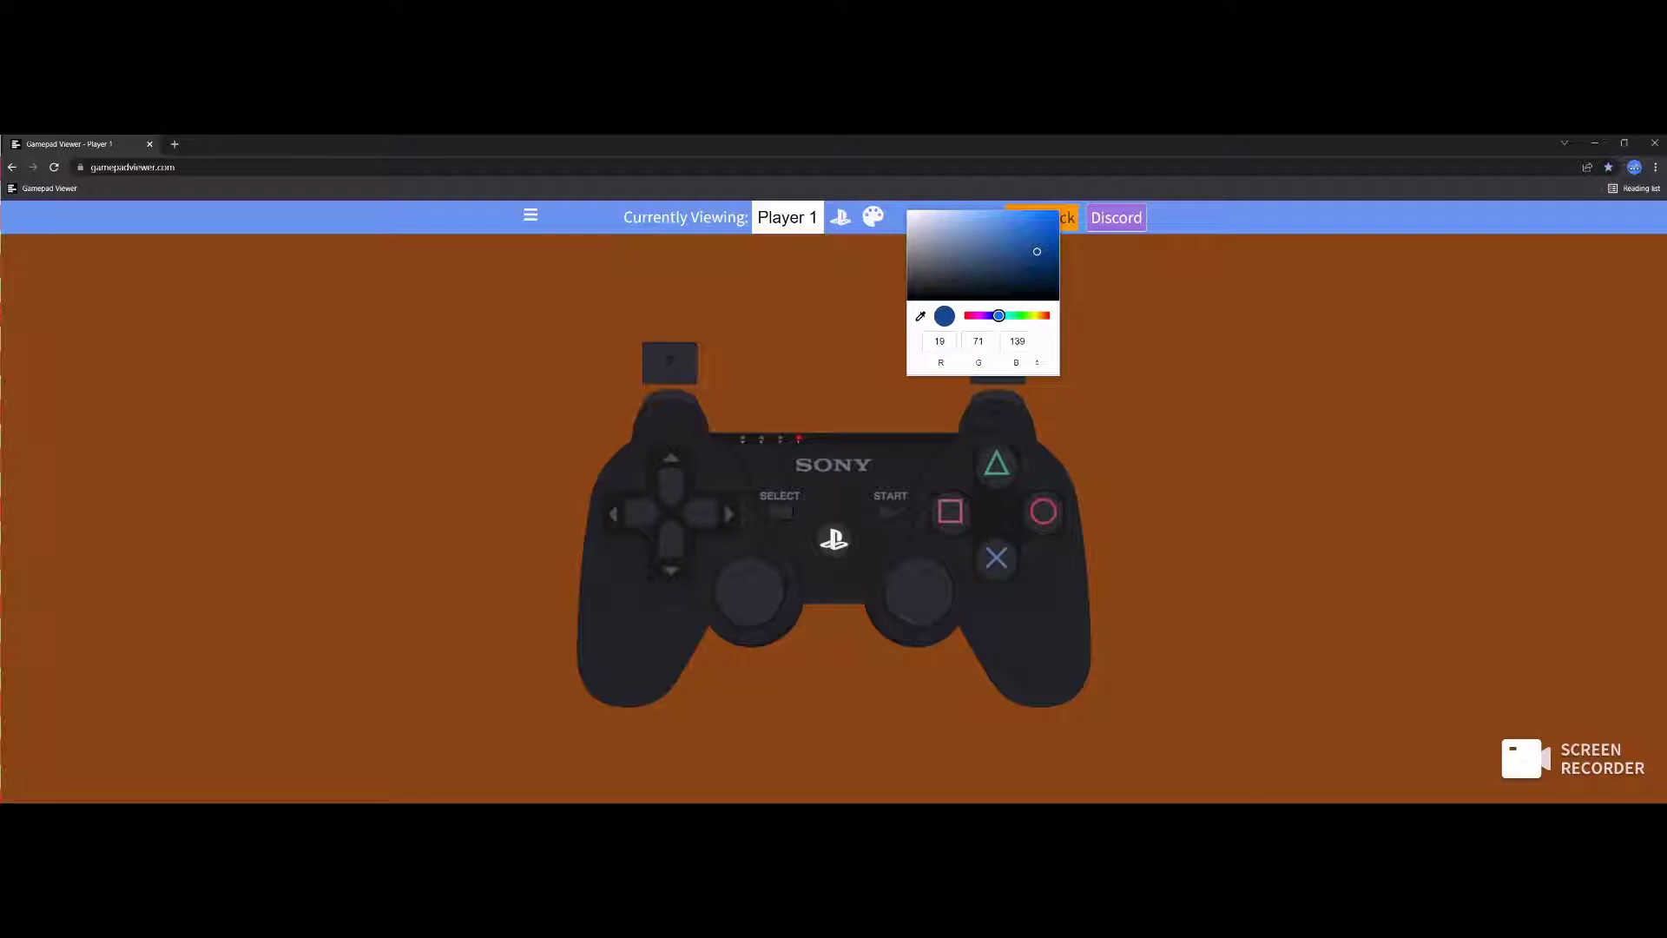
key(Return)
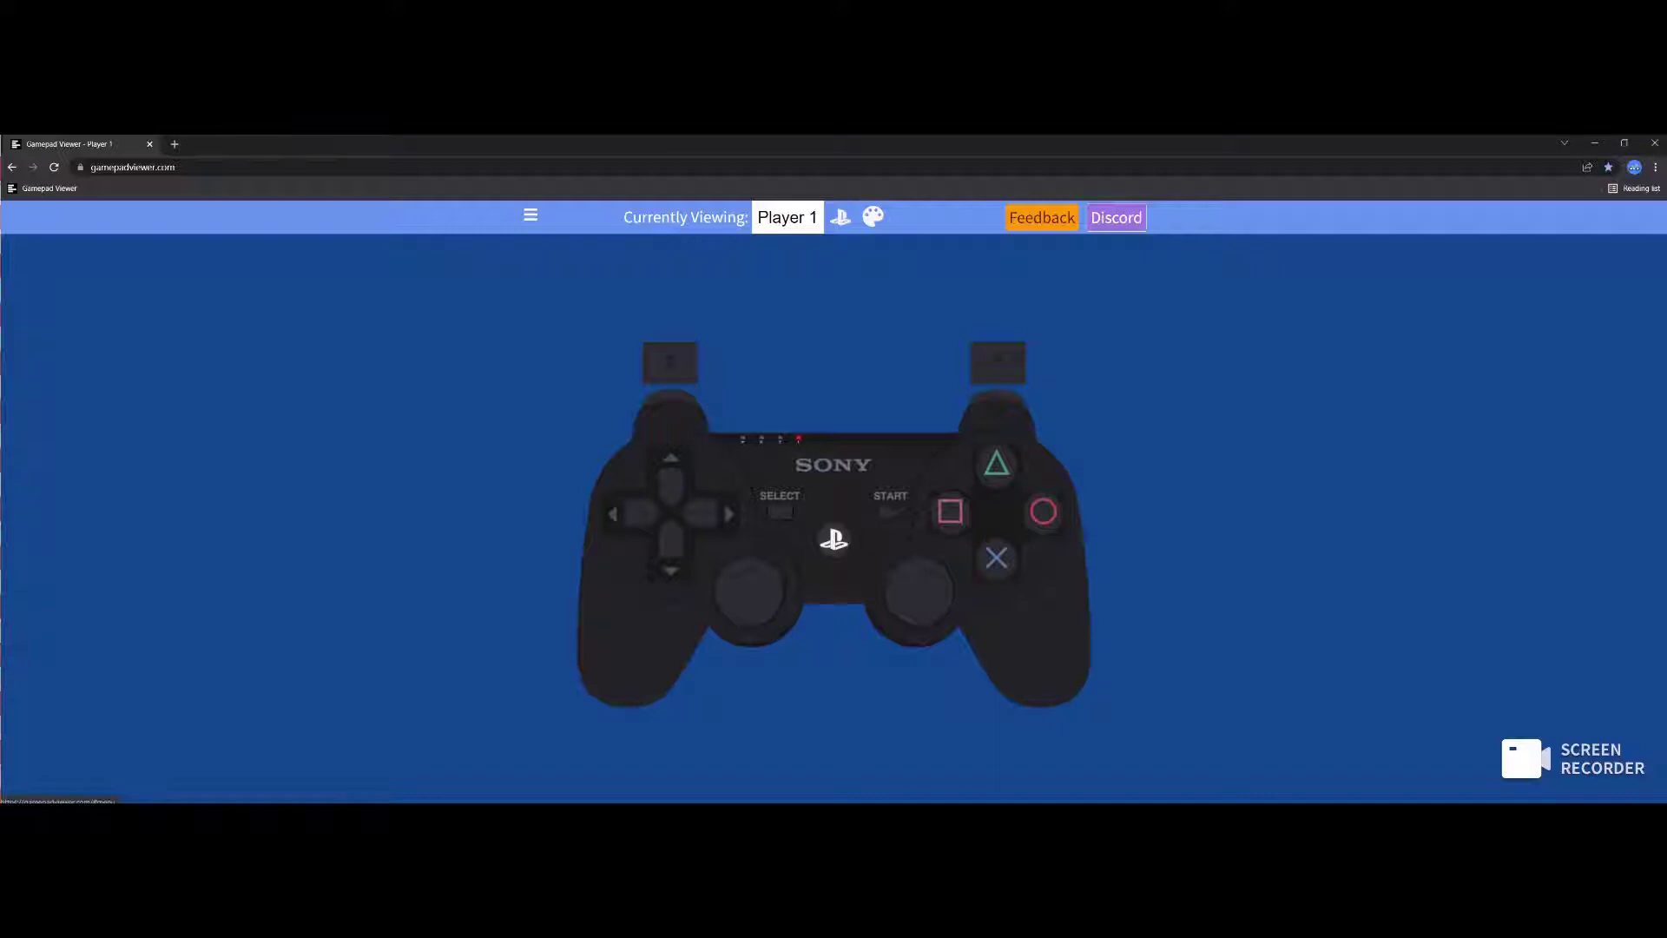
click(531, 215)
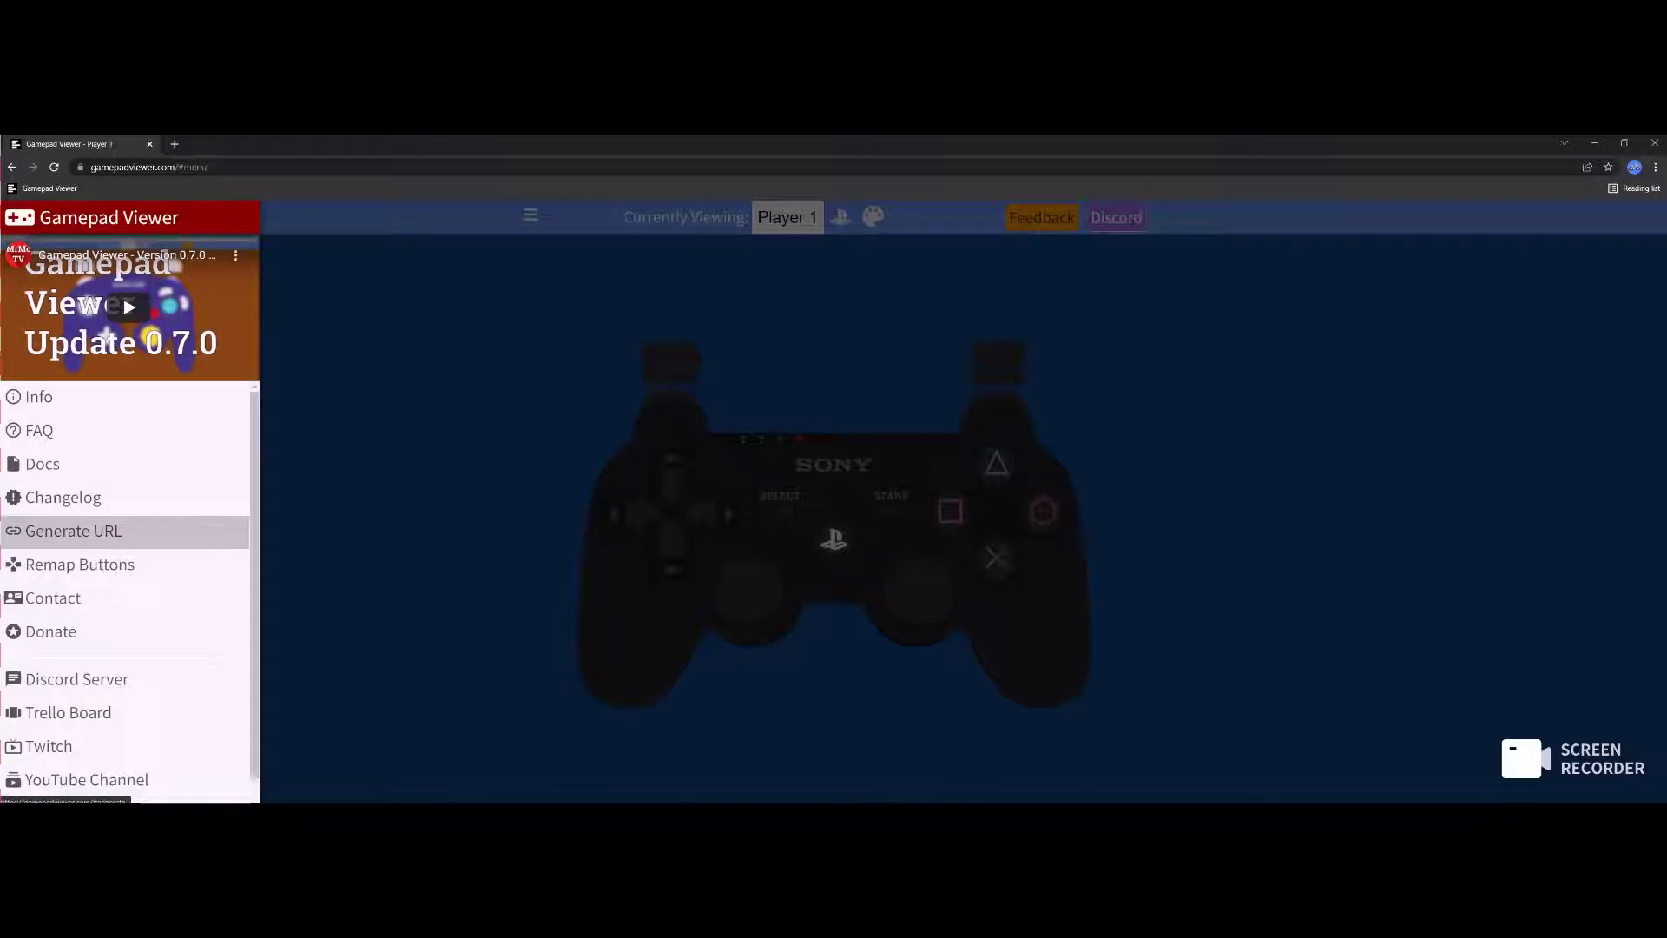
click(73, 531)
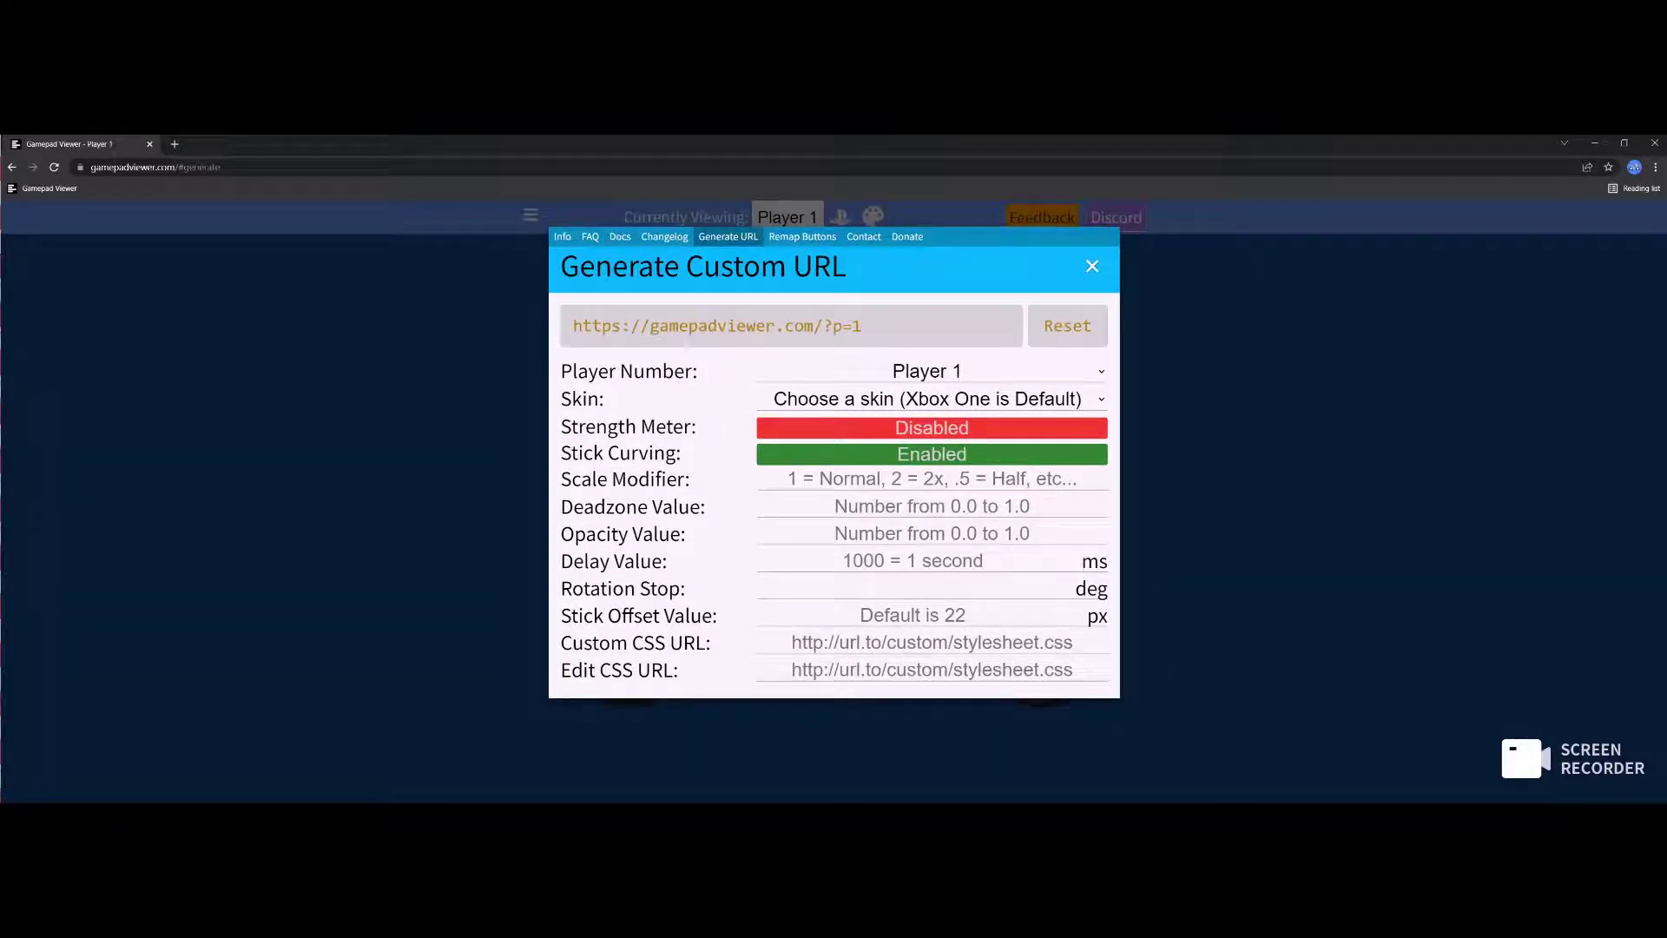
click(932, 371)
click(932, 371)
click(931, 399)
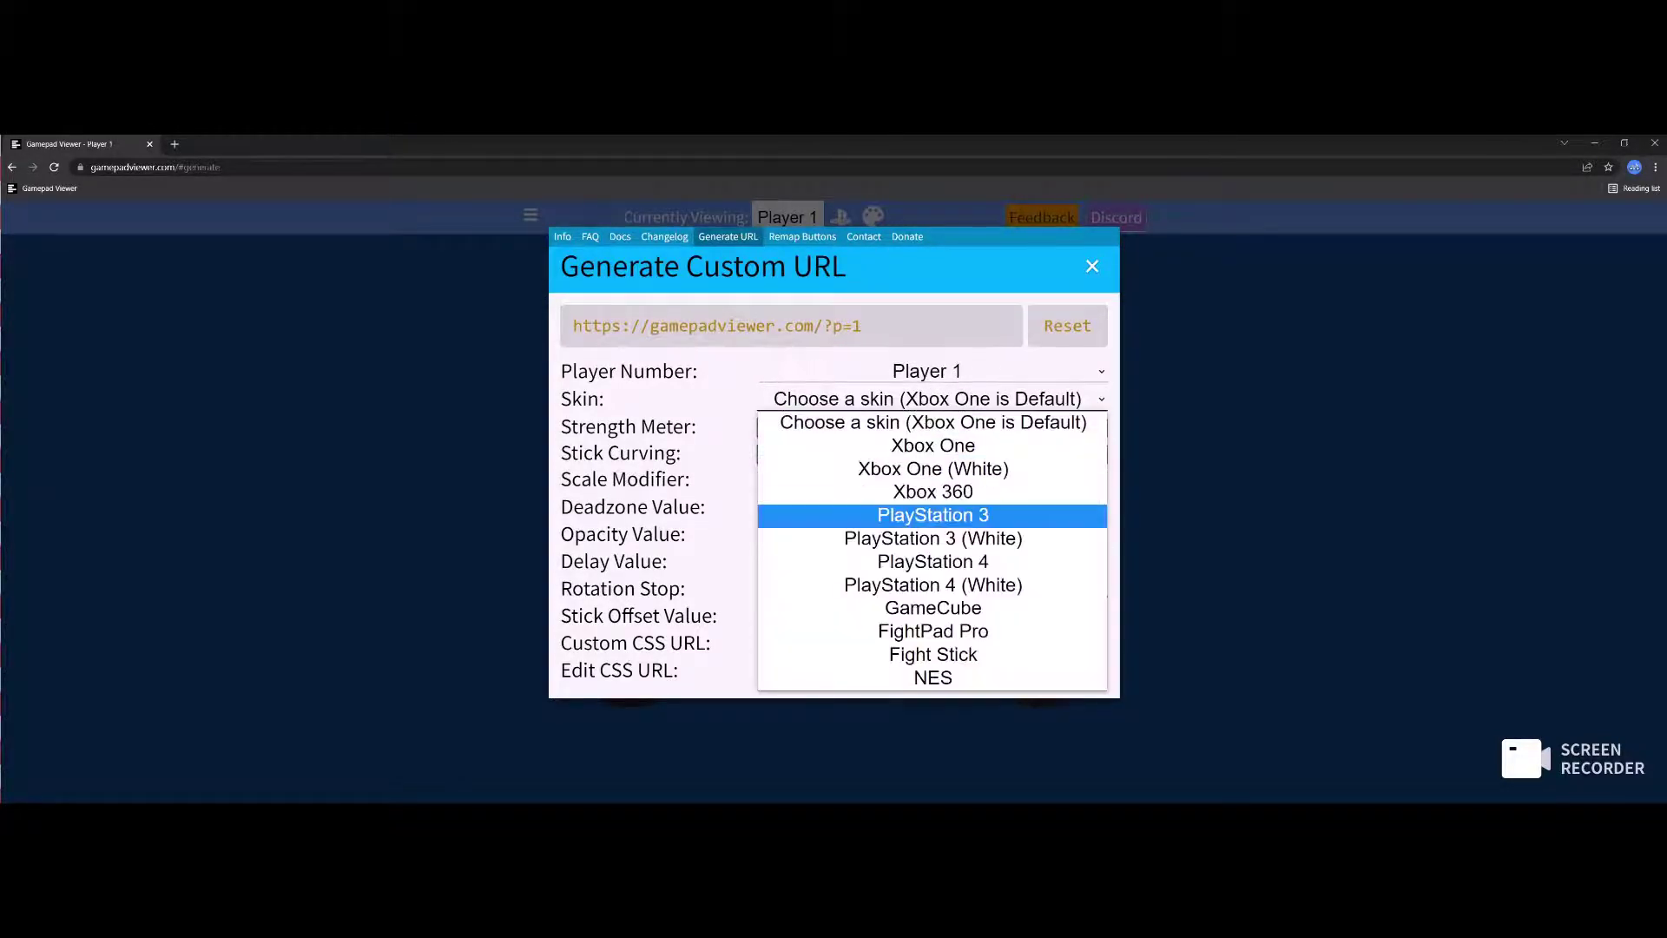
key(Return)
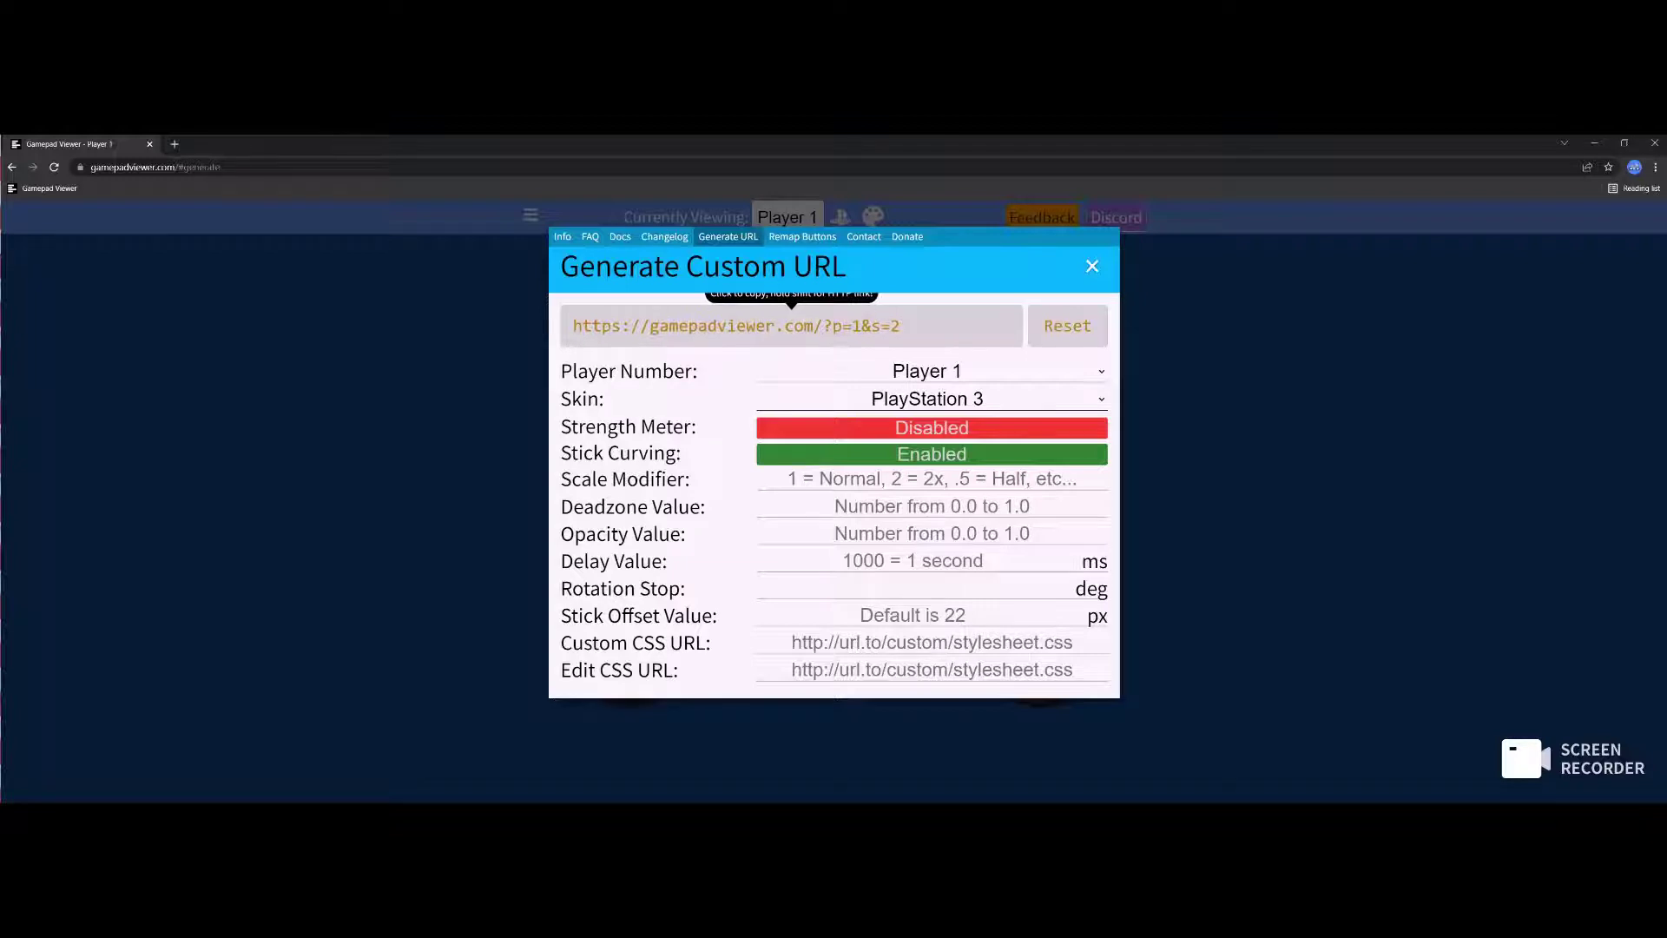
click(791, 326)
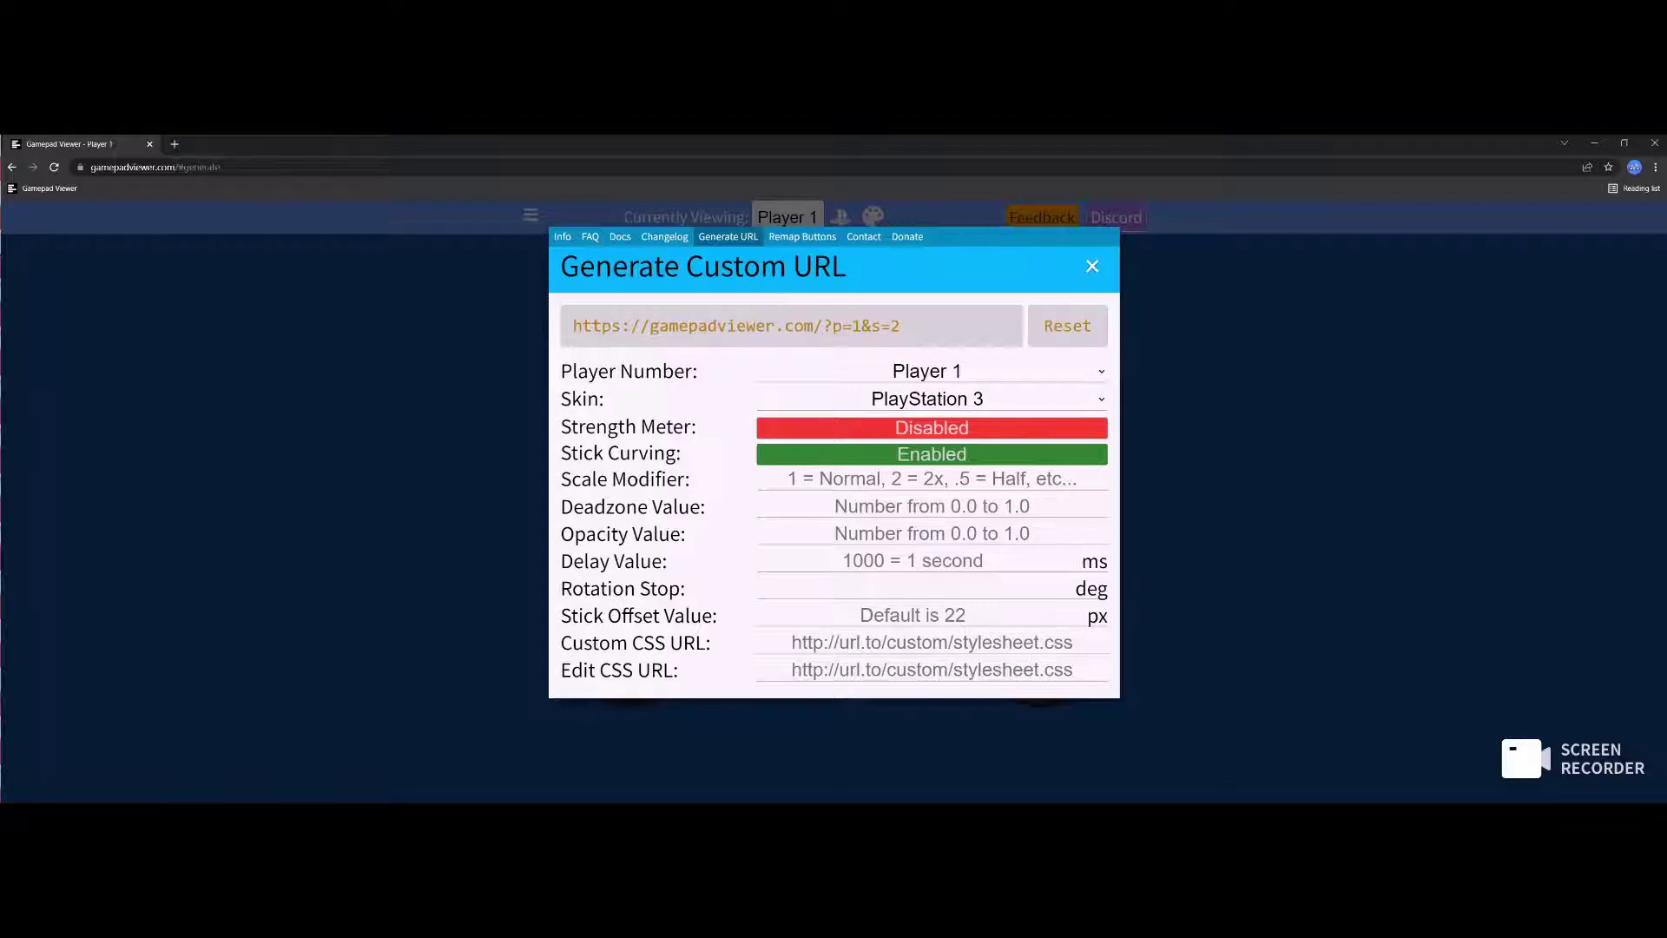
Back in OBS, add a new Browser source named PS3
click(1595, 143)
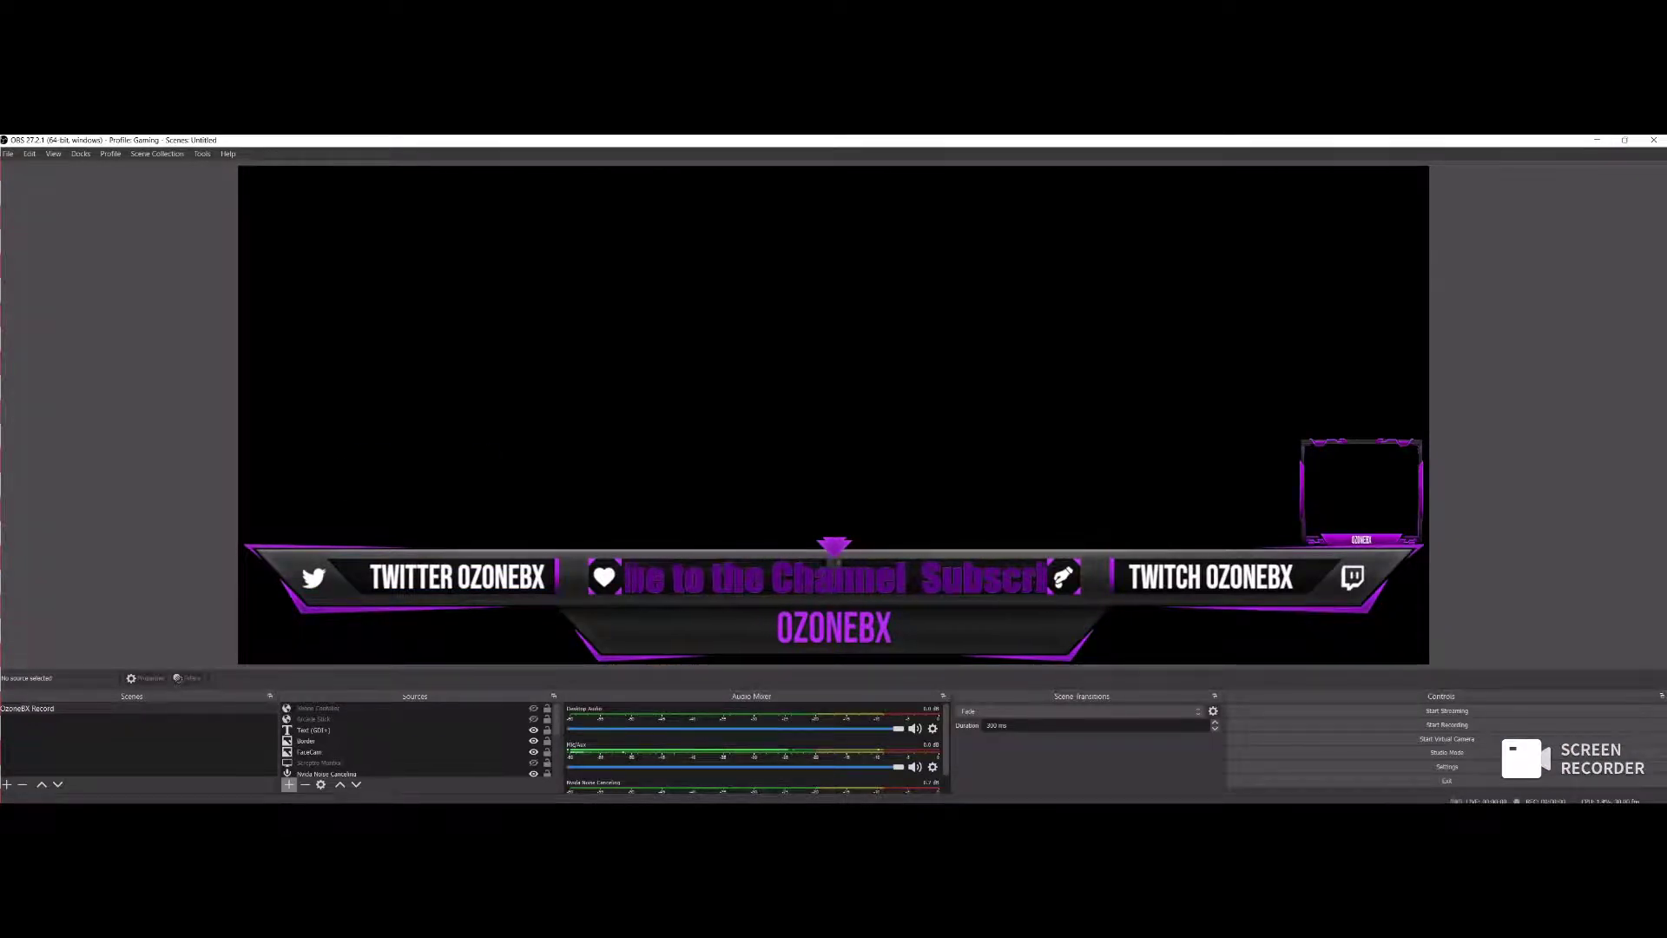
click(289, 784)
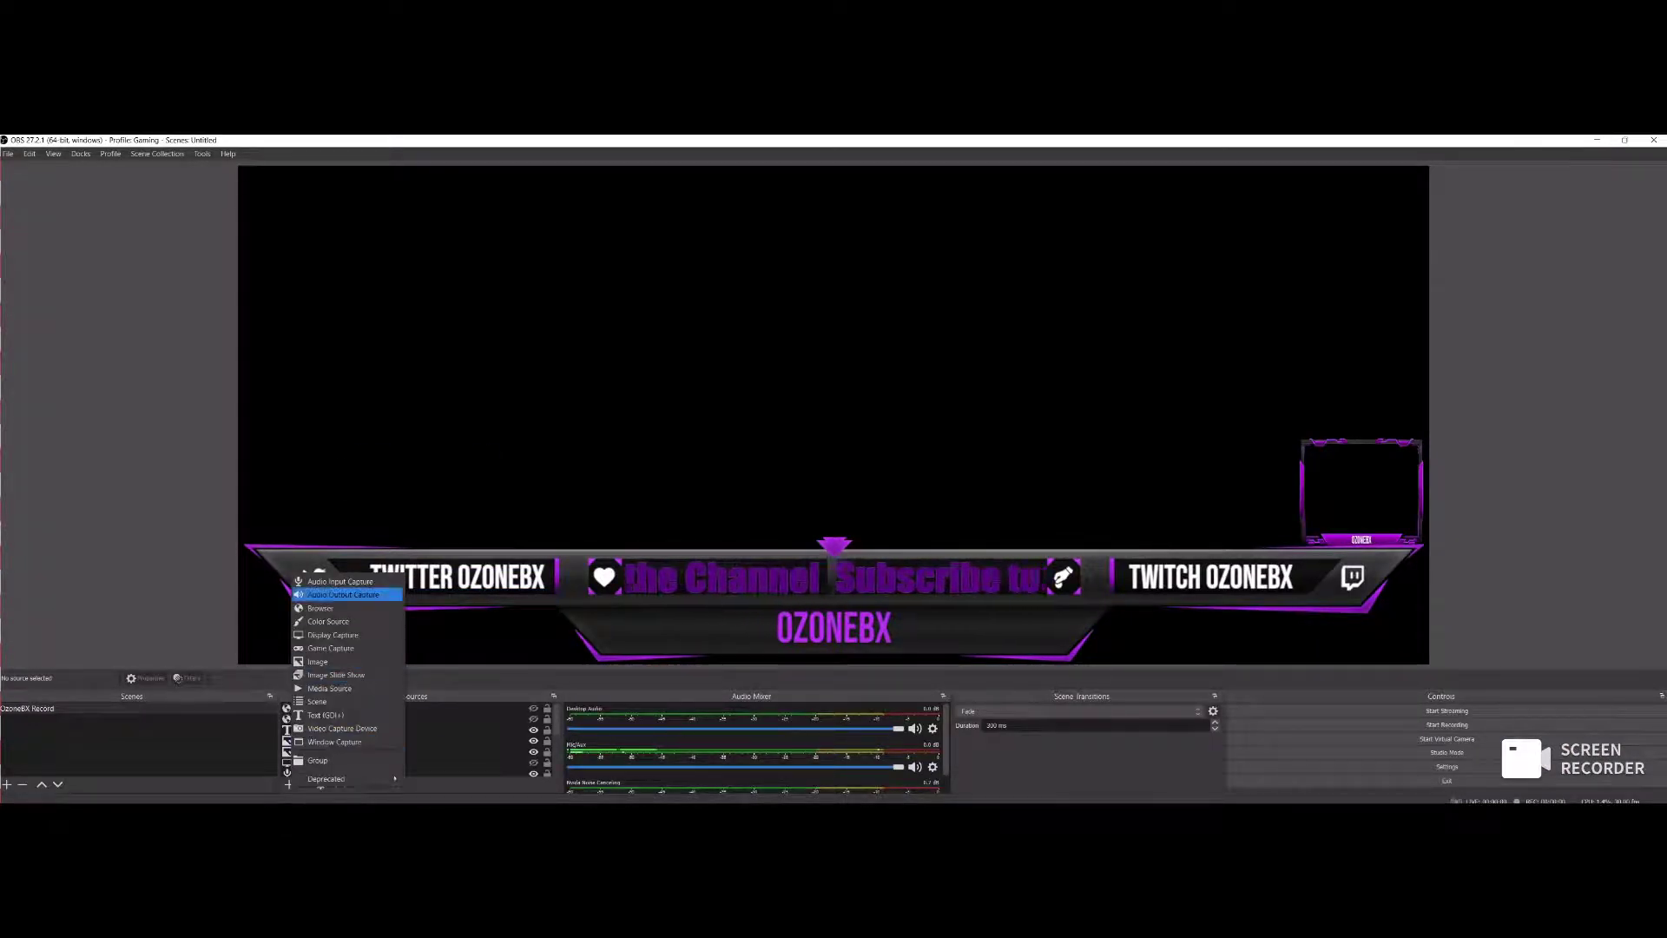
click(321, 608)
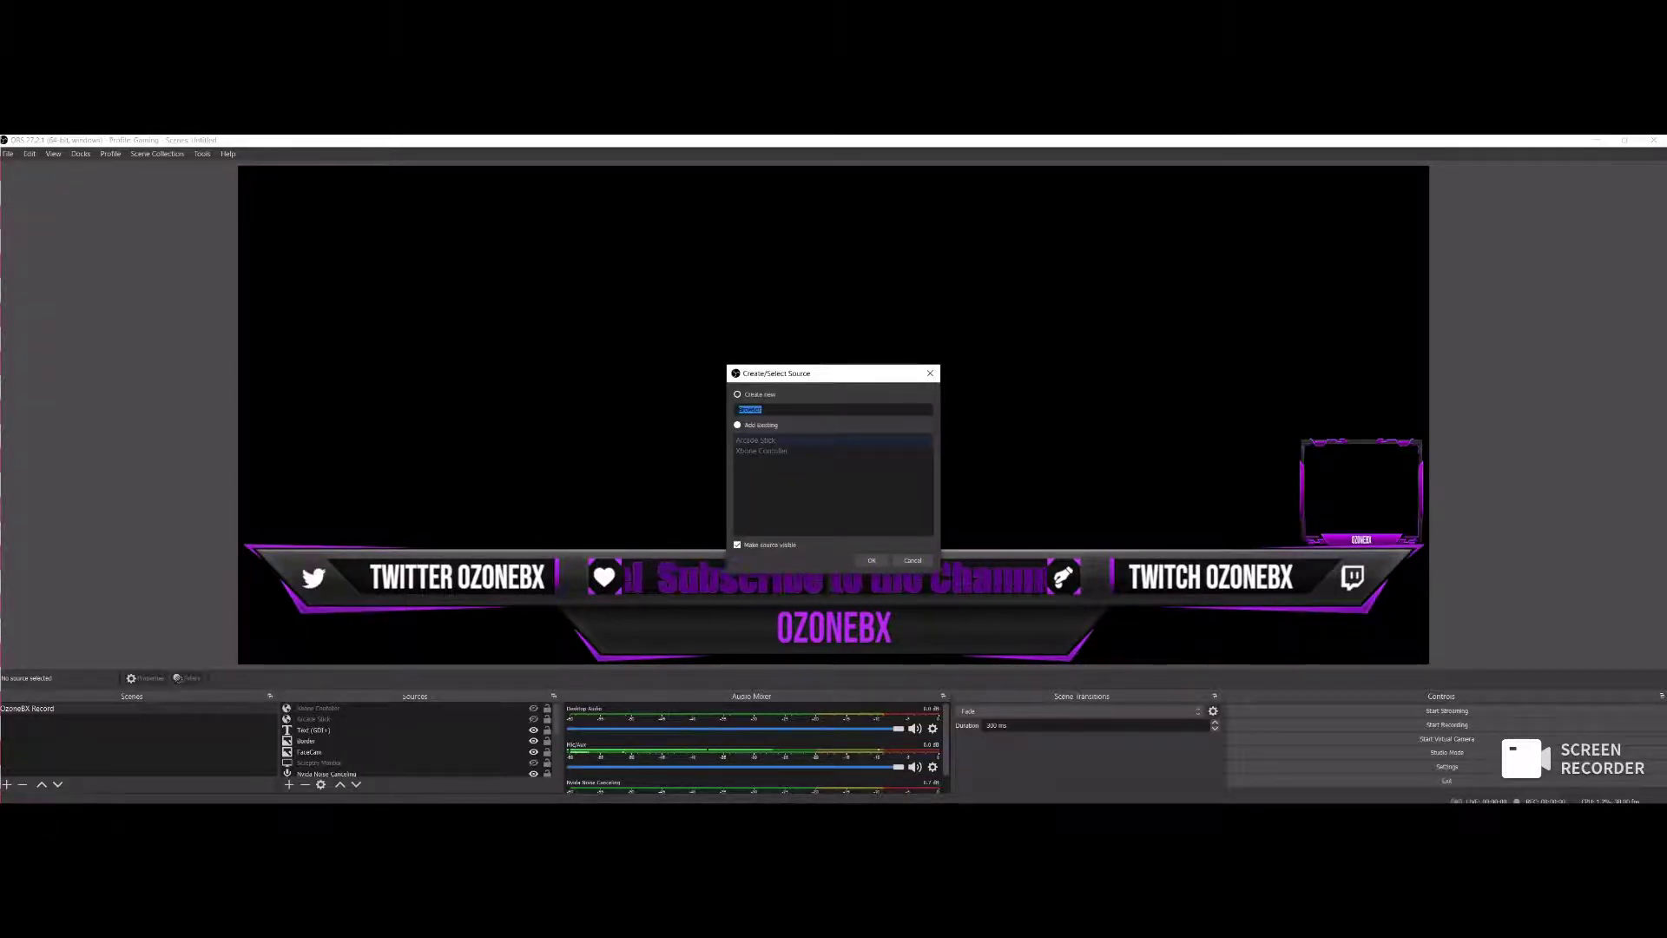
text(PS3)
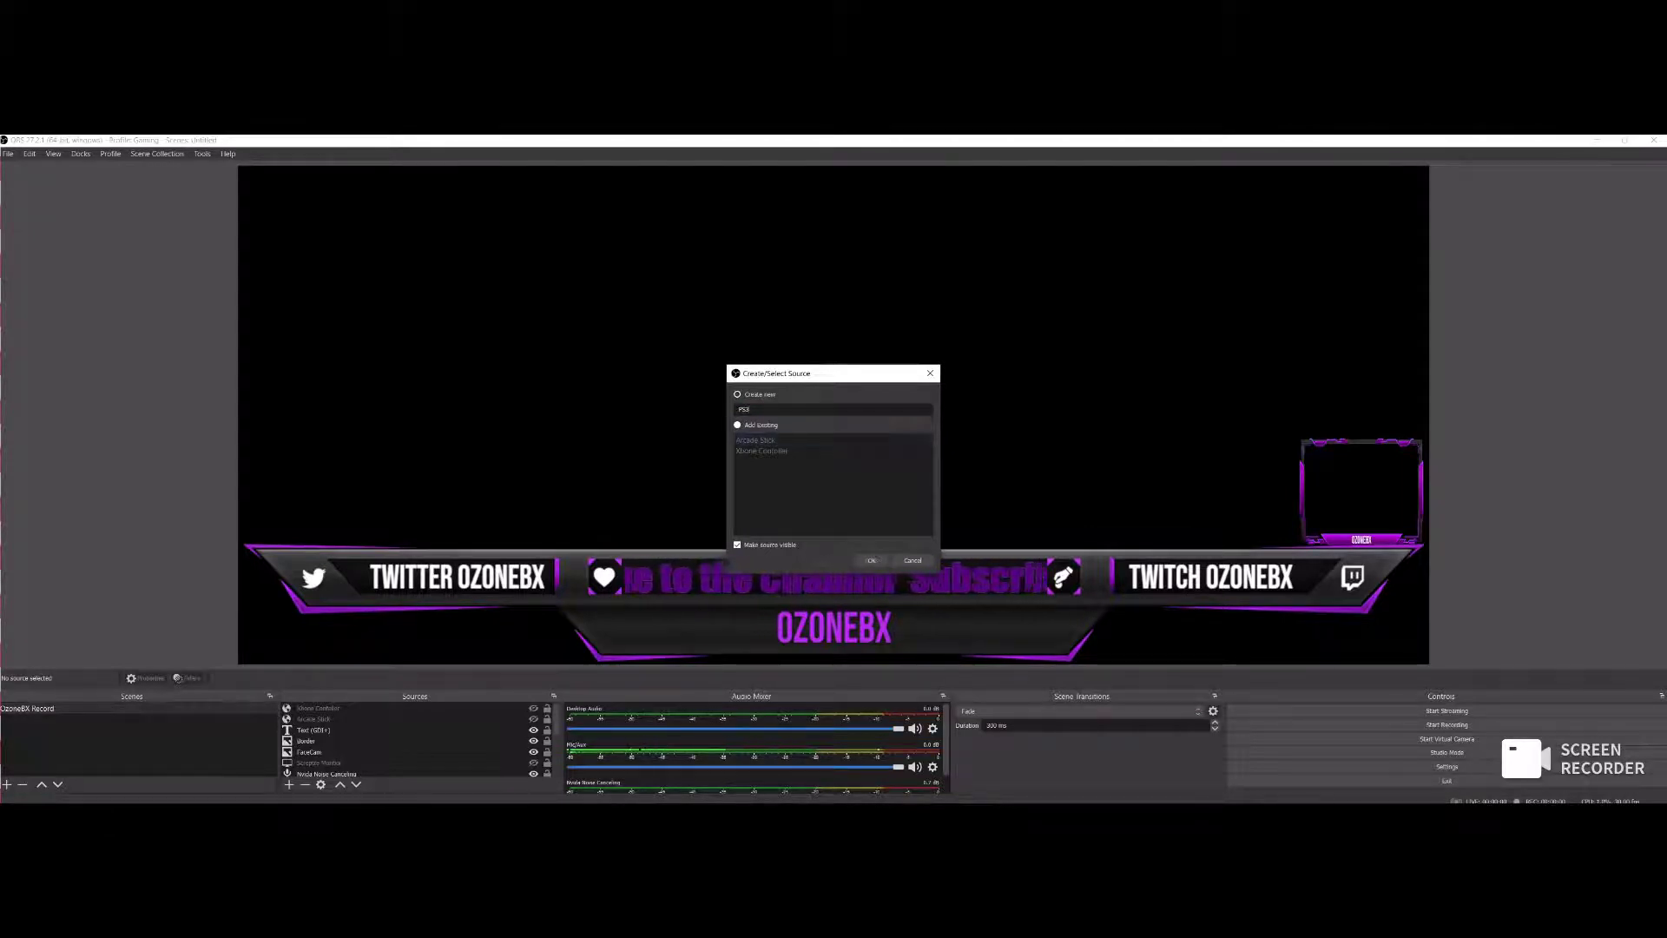
key(Return)
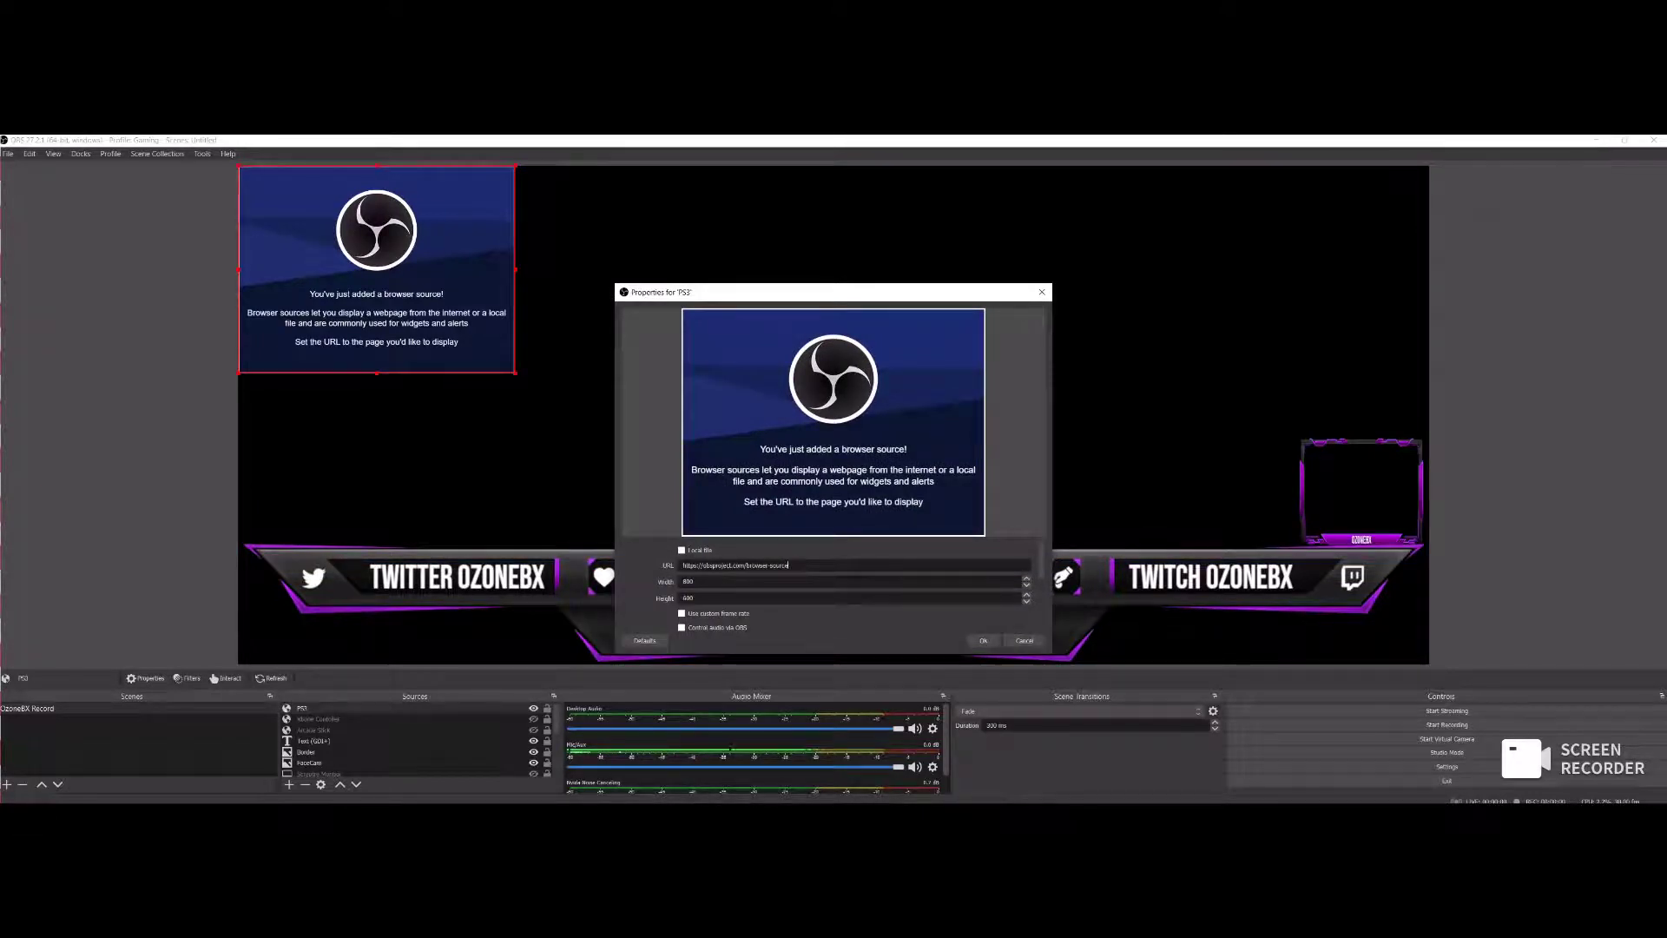
Replace the PS3 source's URL with the copied Gamepad Viewer link and confirm
key(ctrl+a)
right_click(769, 565)
key(Return)
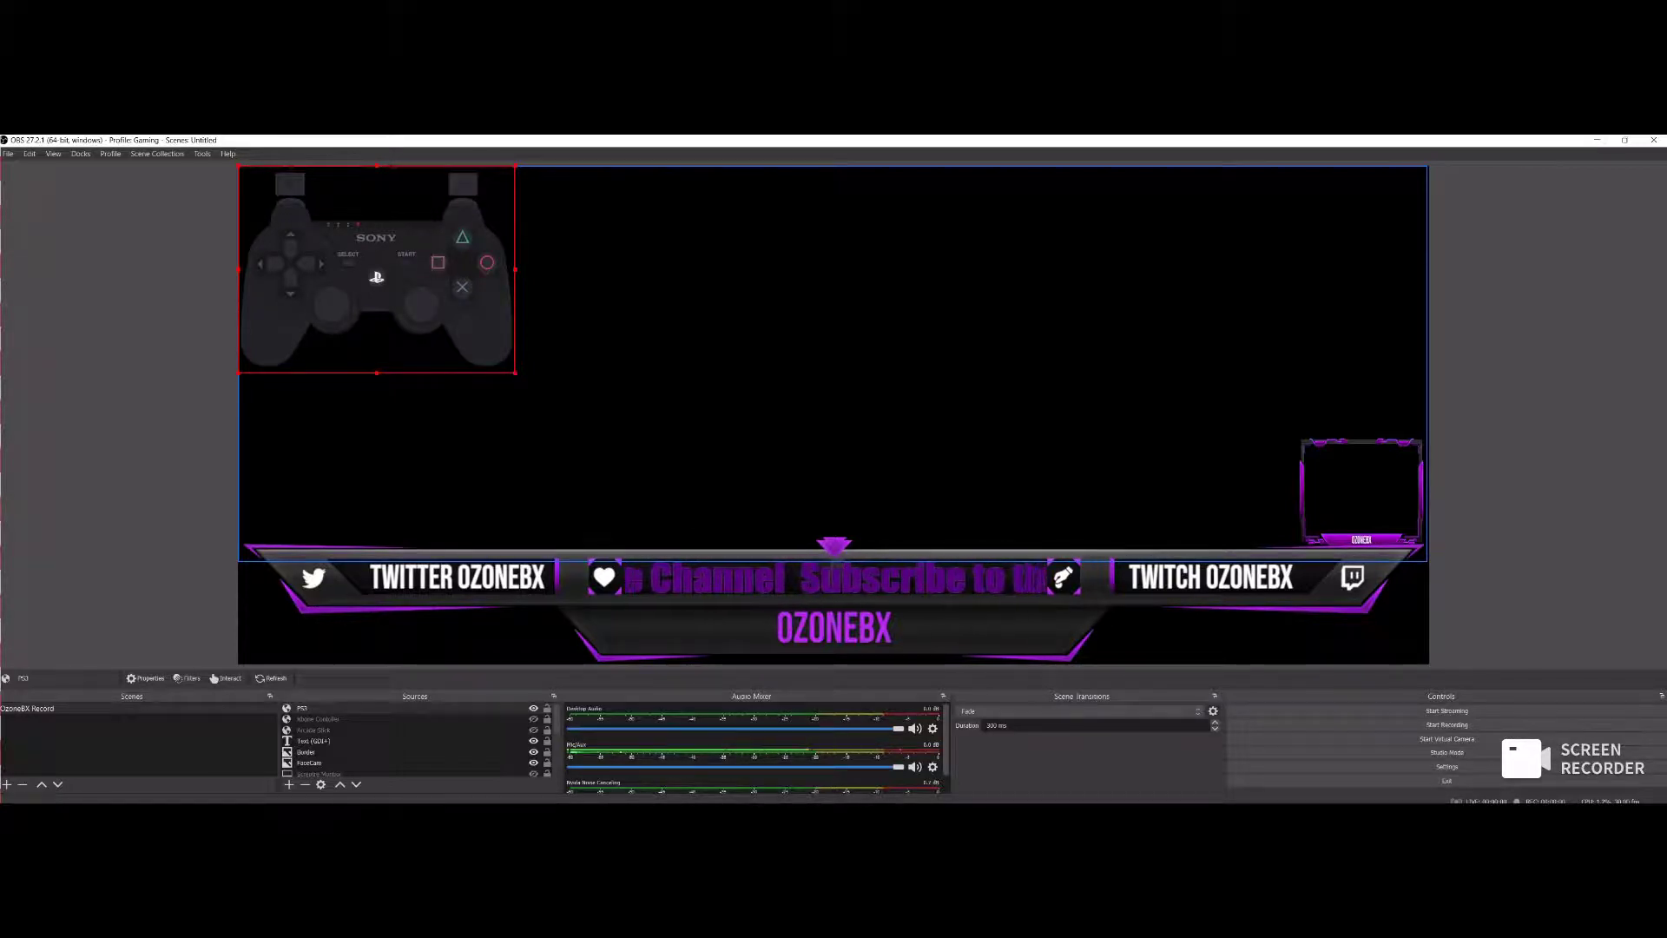
Move the PS3 controller down and shrink it to sit just above the banner on the left
drag(377, 269, 383, 438)
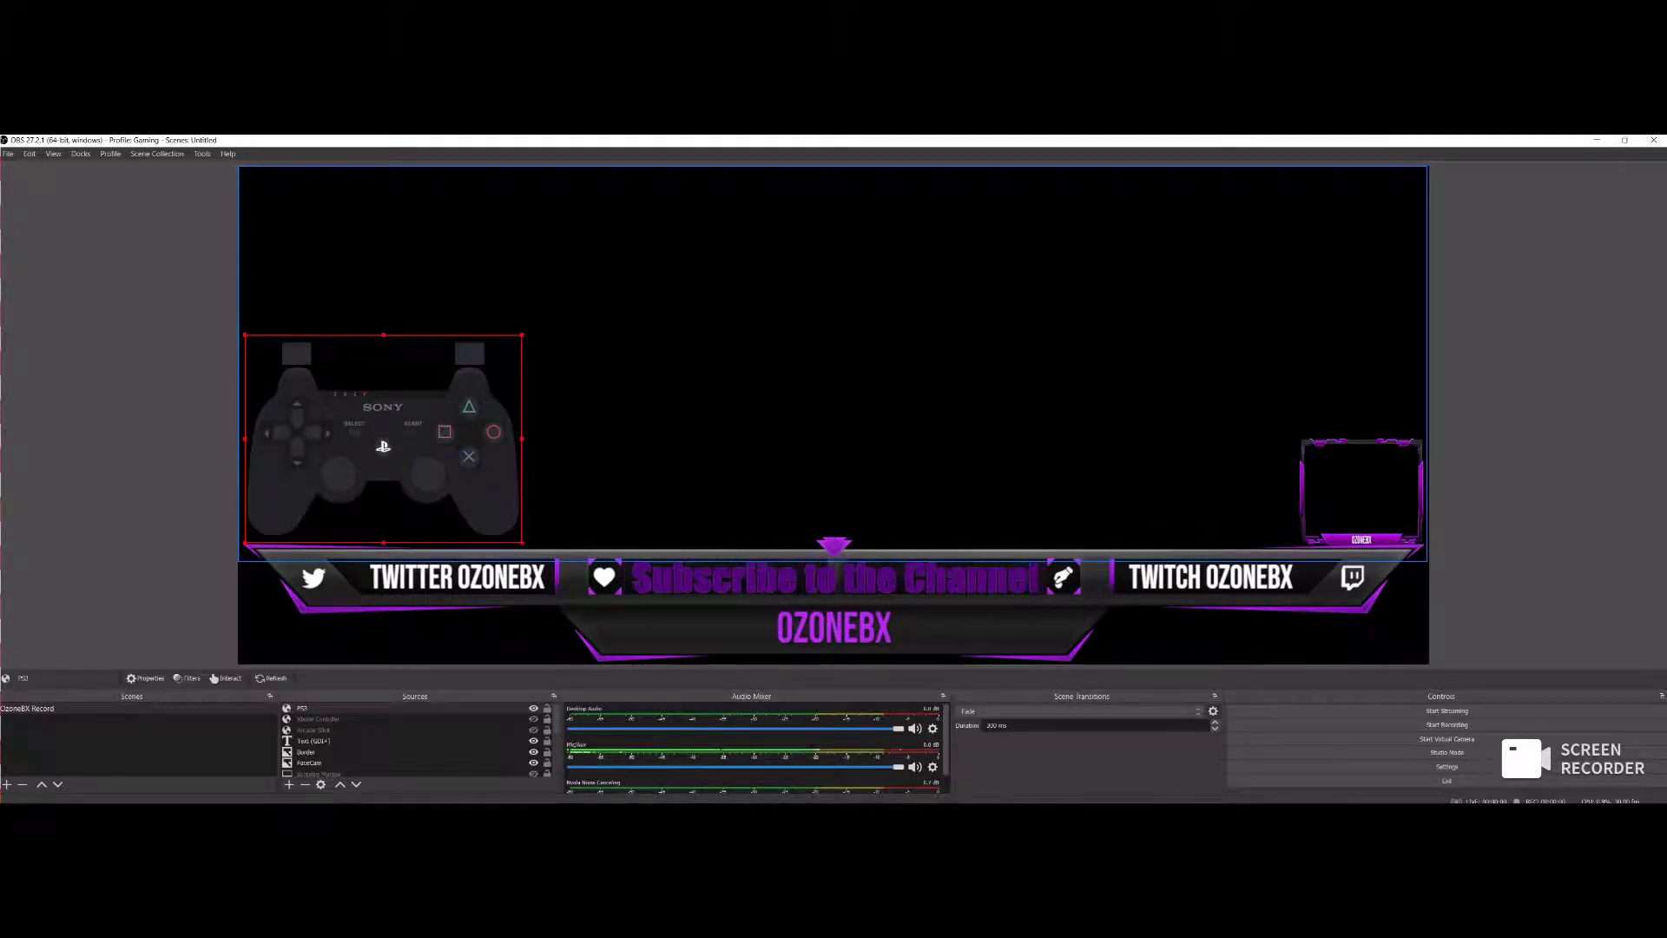
drag(522, 334, 401, 427)
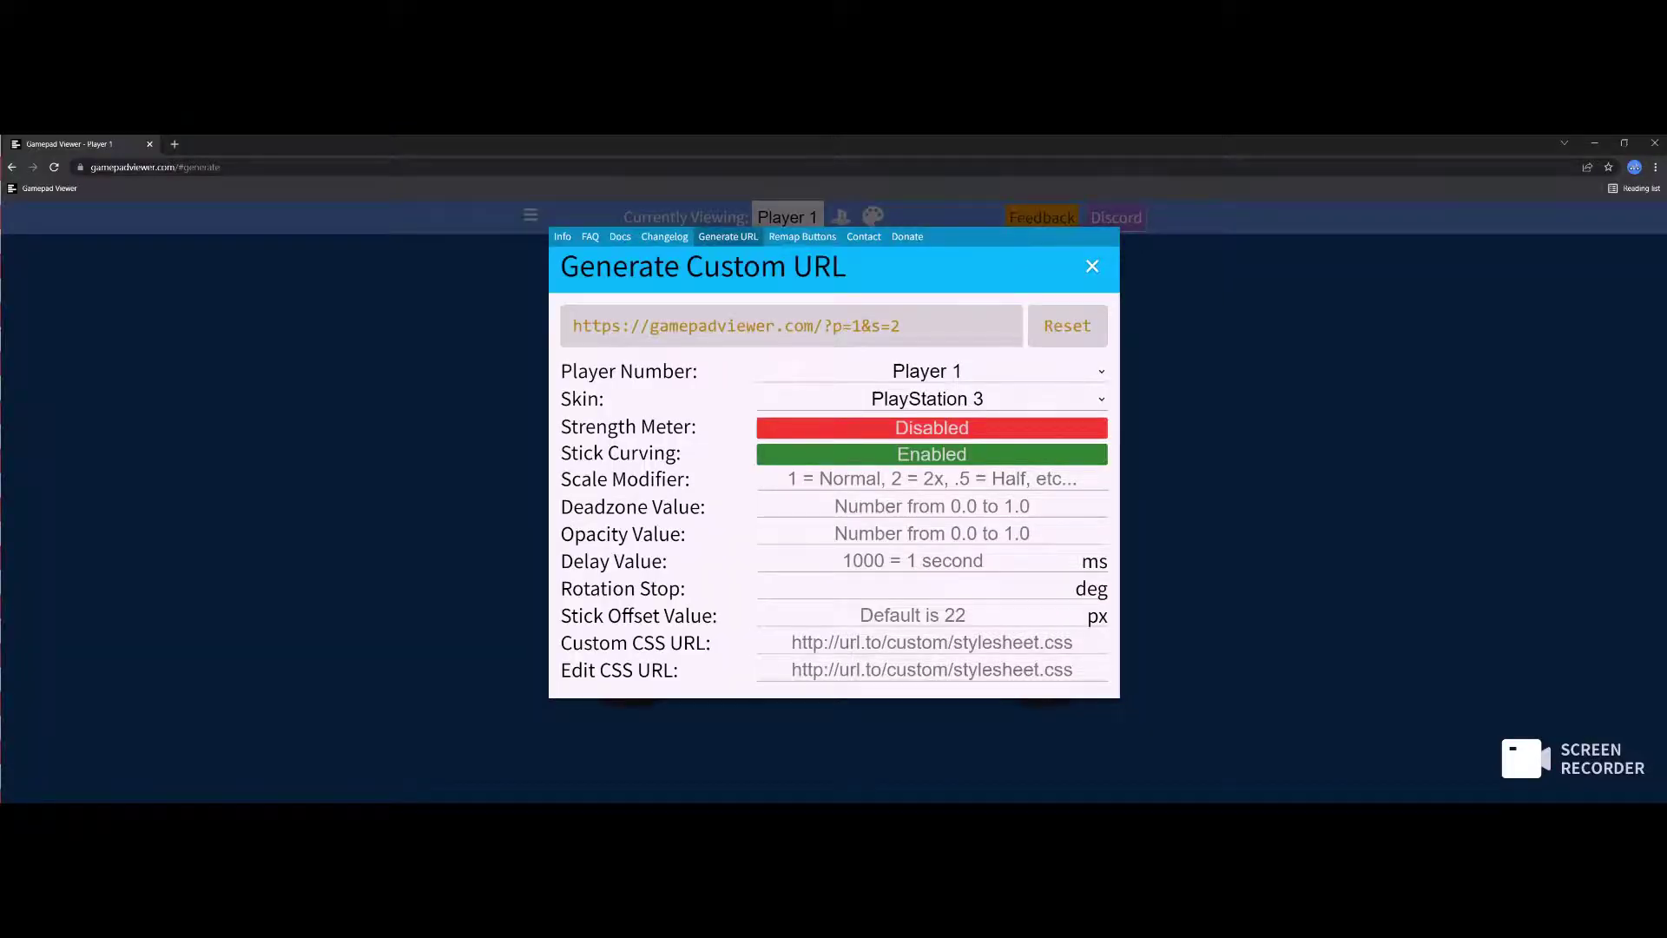
click(932, 372)
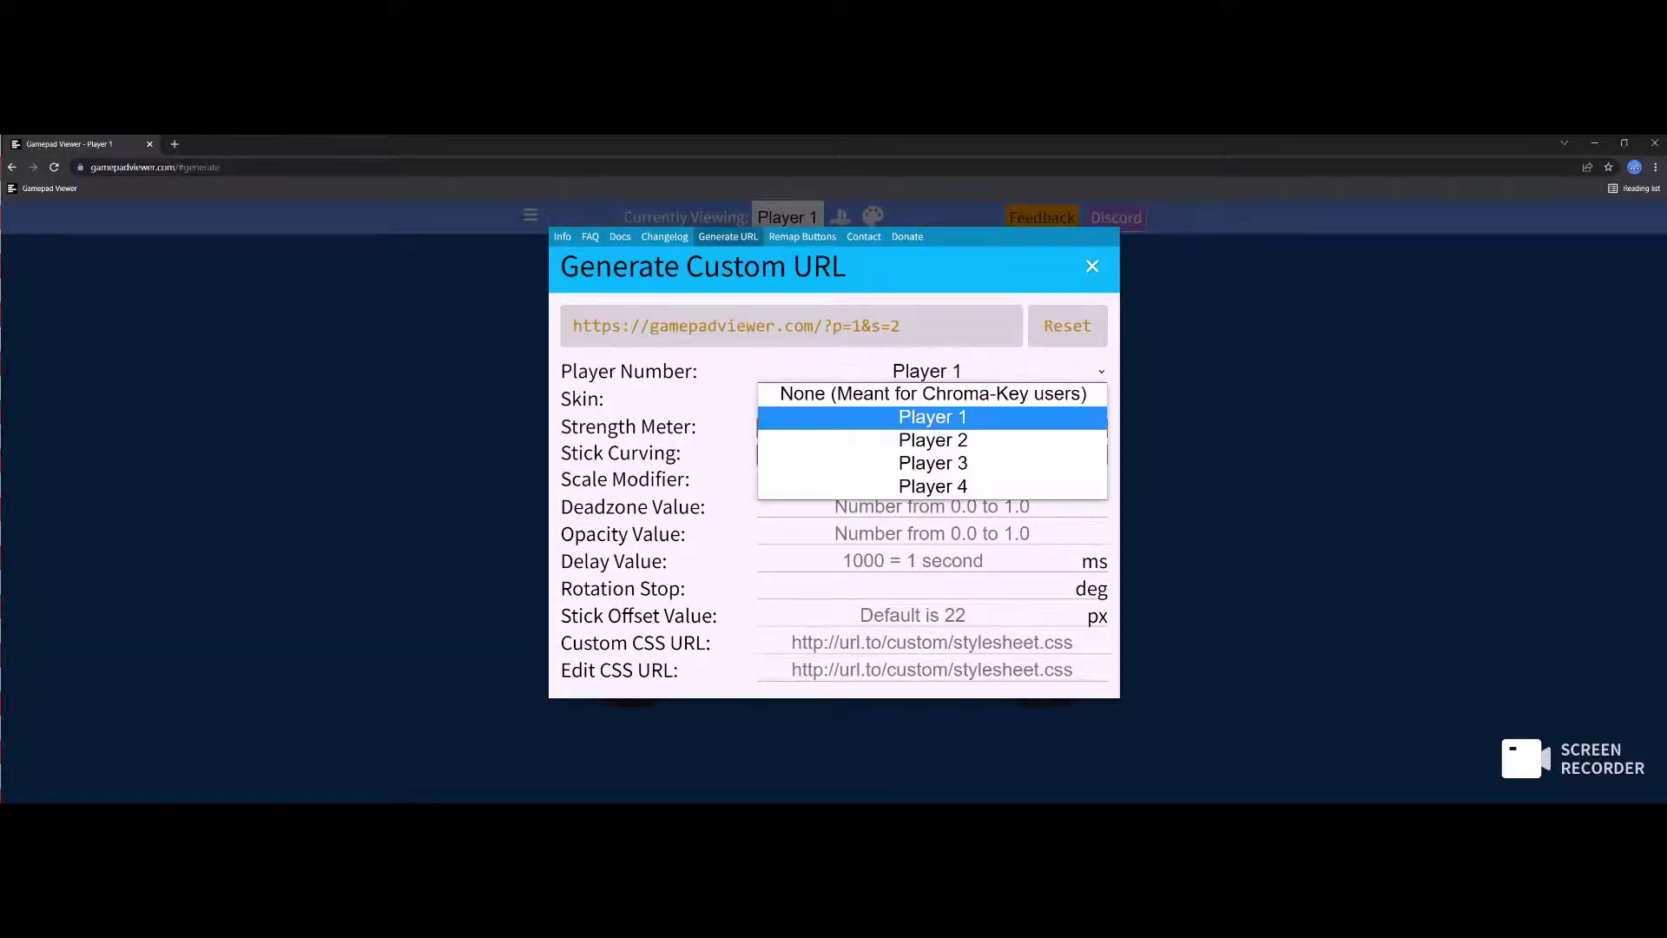
key(Down)
key(Return)
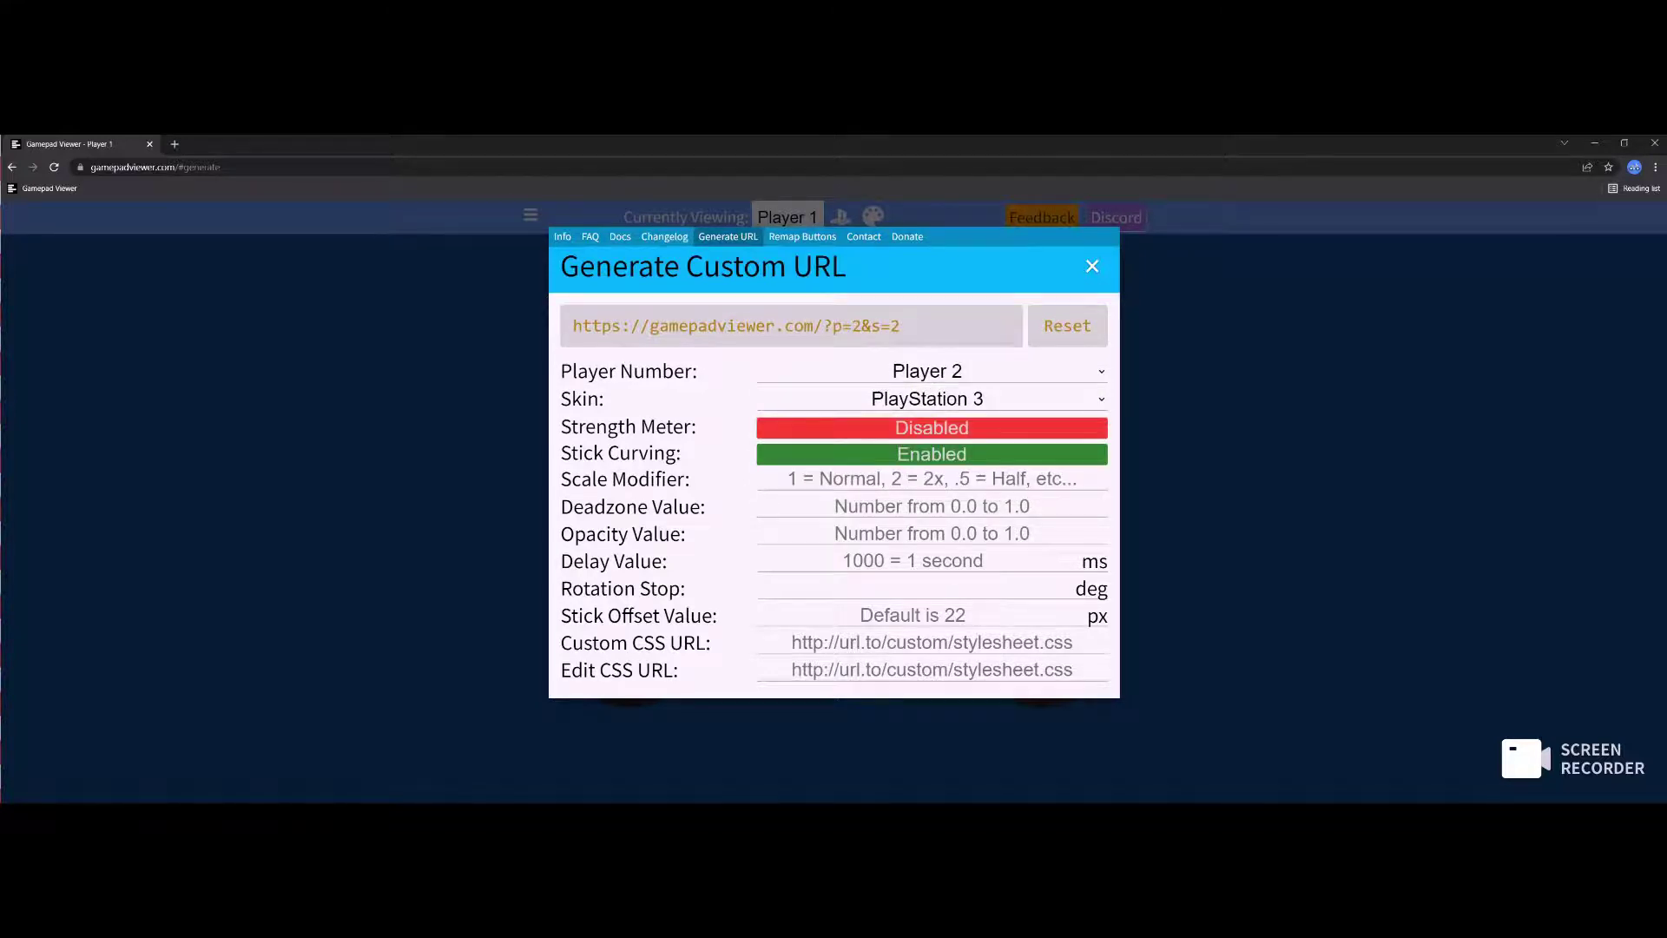
click(932, 399)
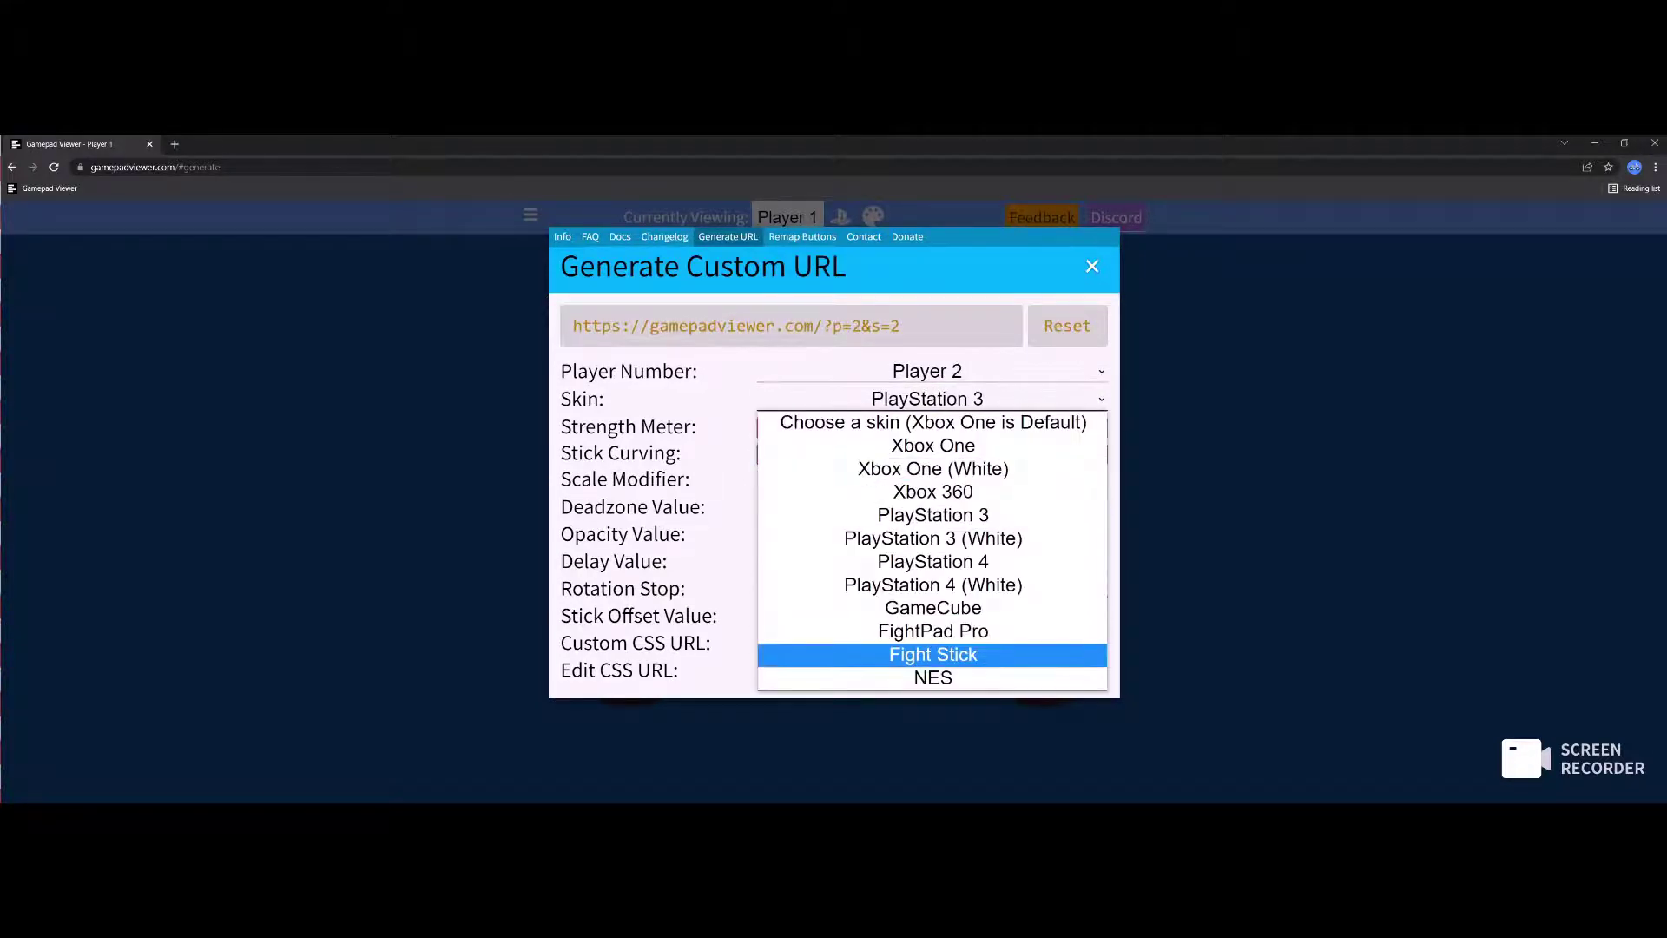
click(933, 655)
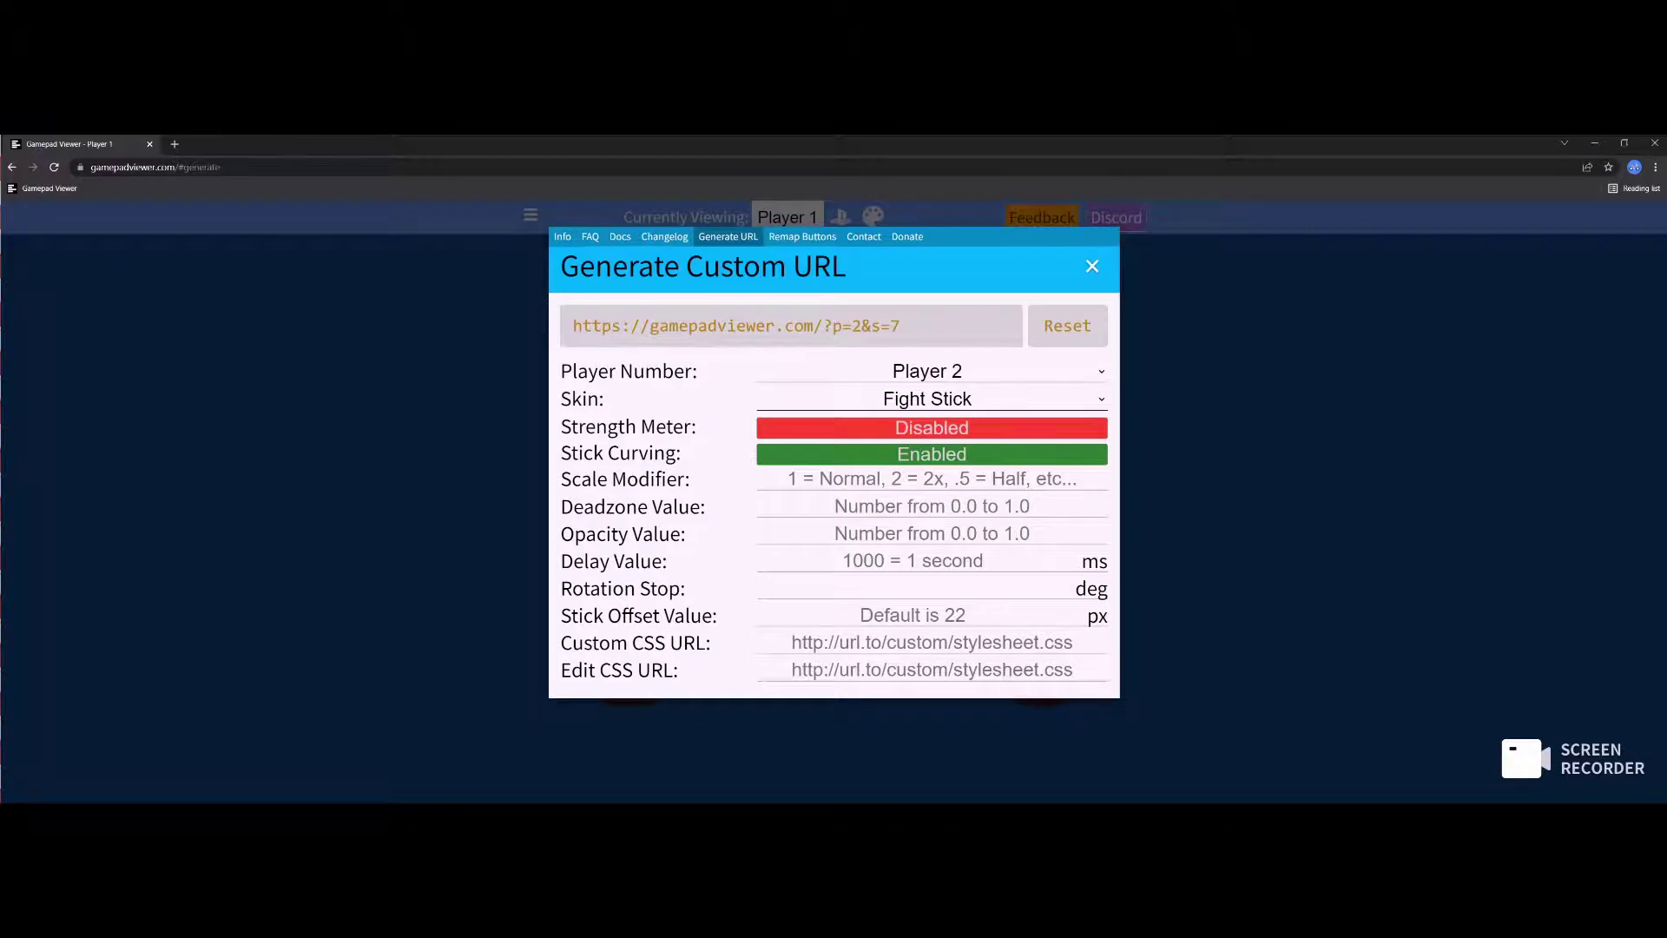
click(791, 327)
Add a Browser source named 'arcade stick' that loads the Player 2 Fight Stick link
click(1595, 143)
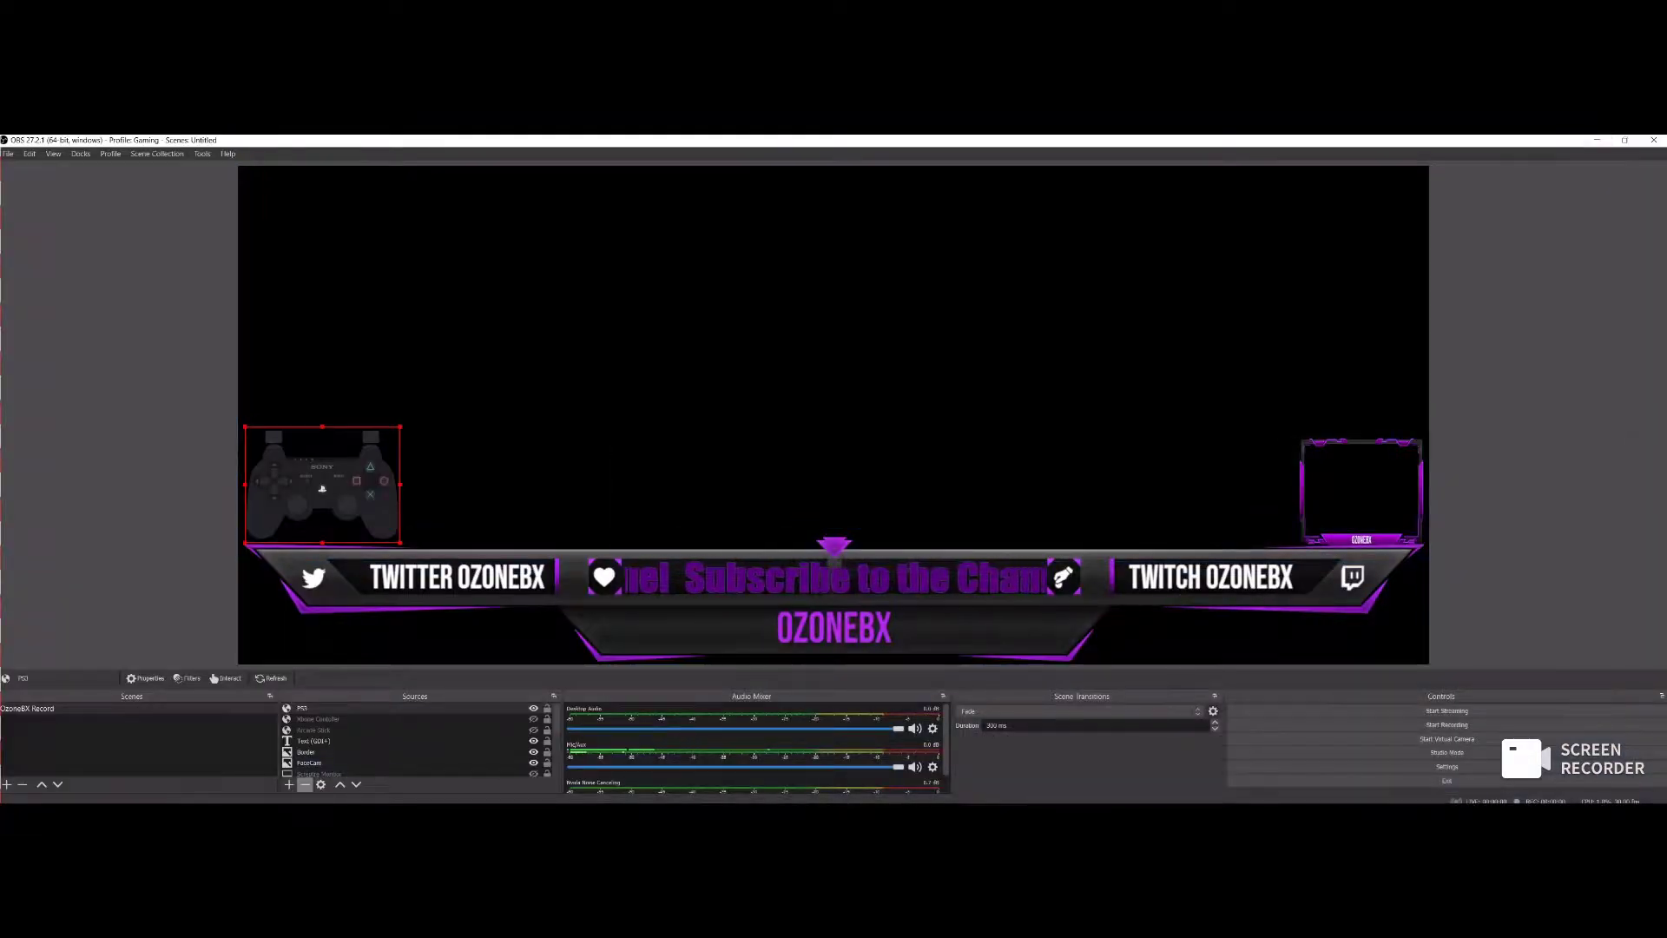
click(289, 784)
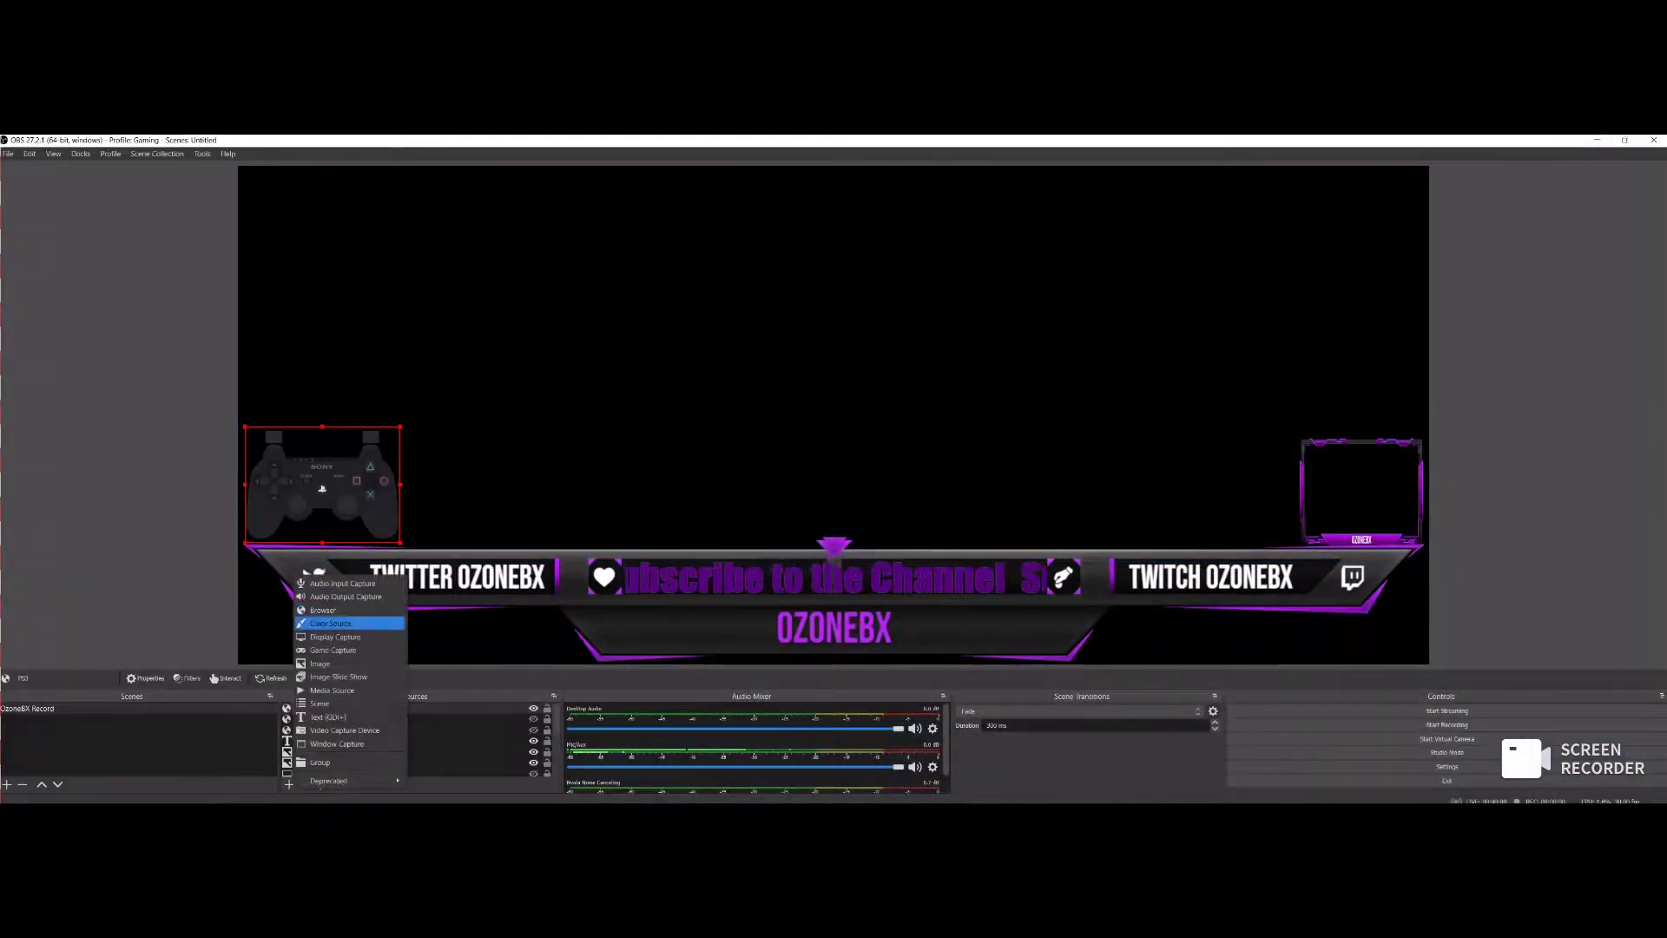
click(347, 615)
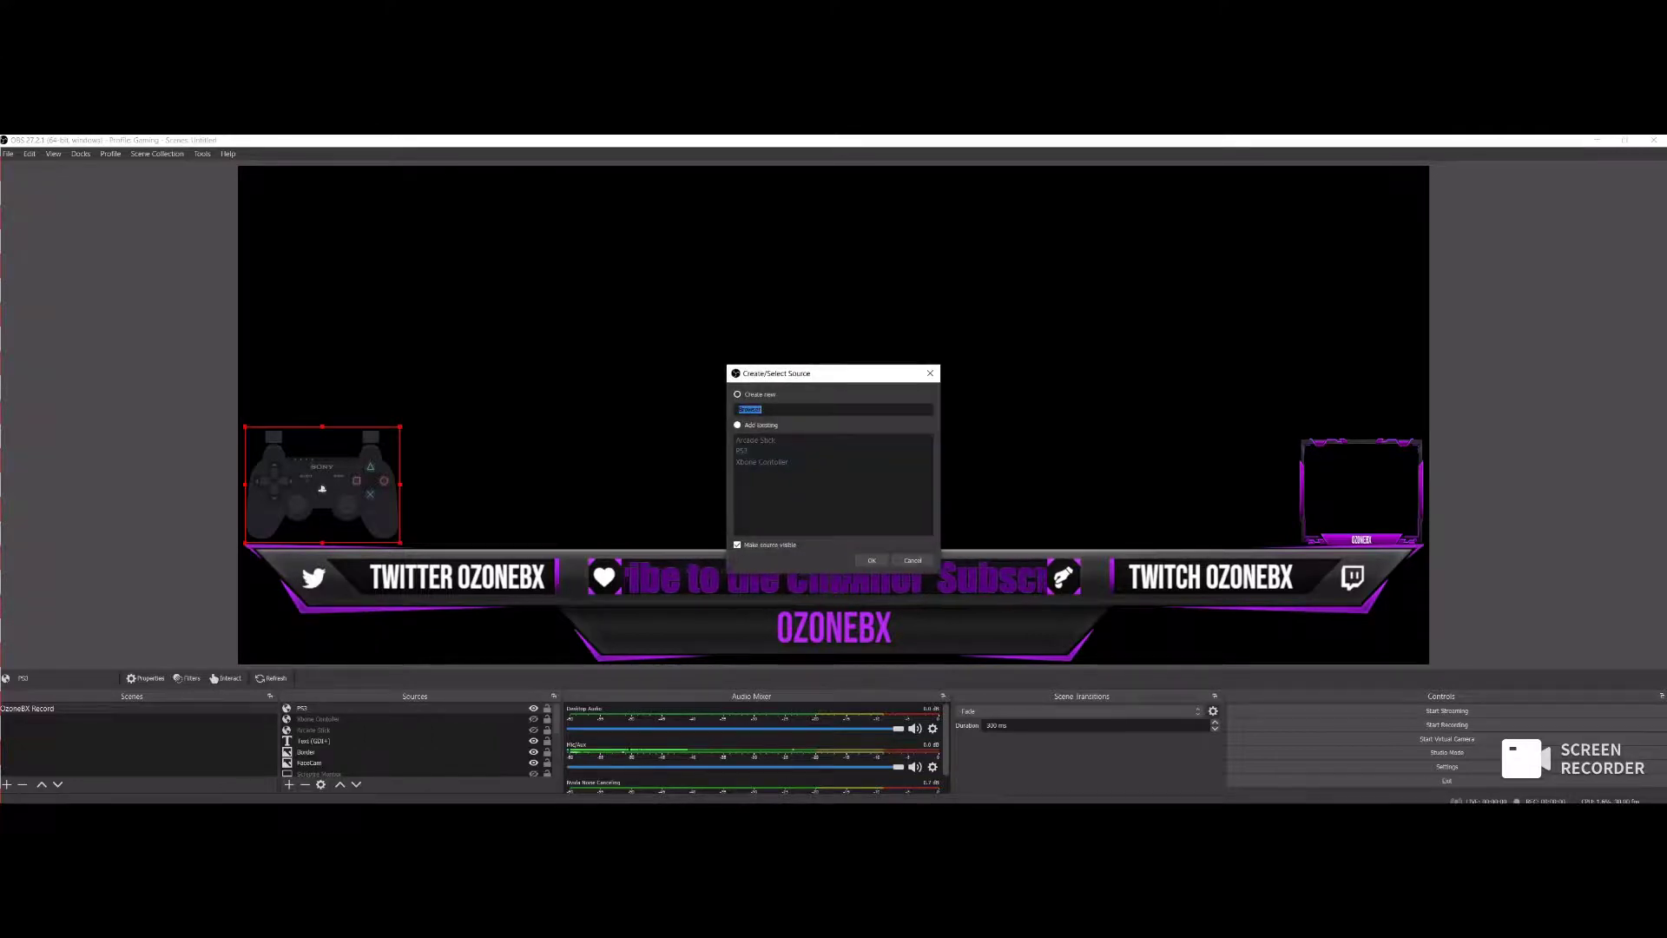
right_click(755, 410)
click(750, 409)
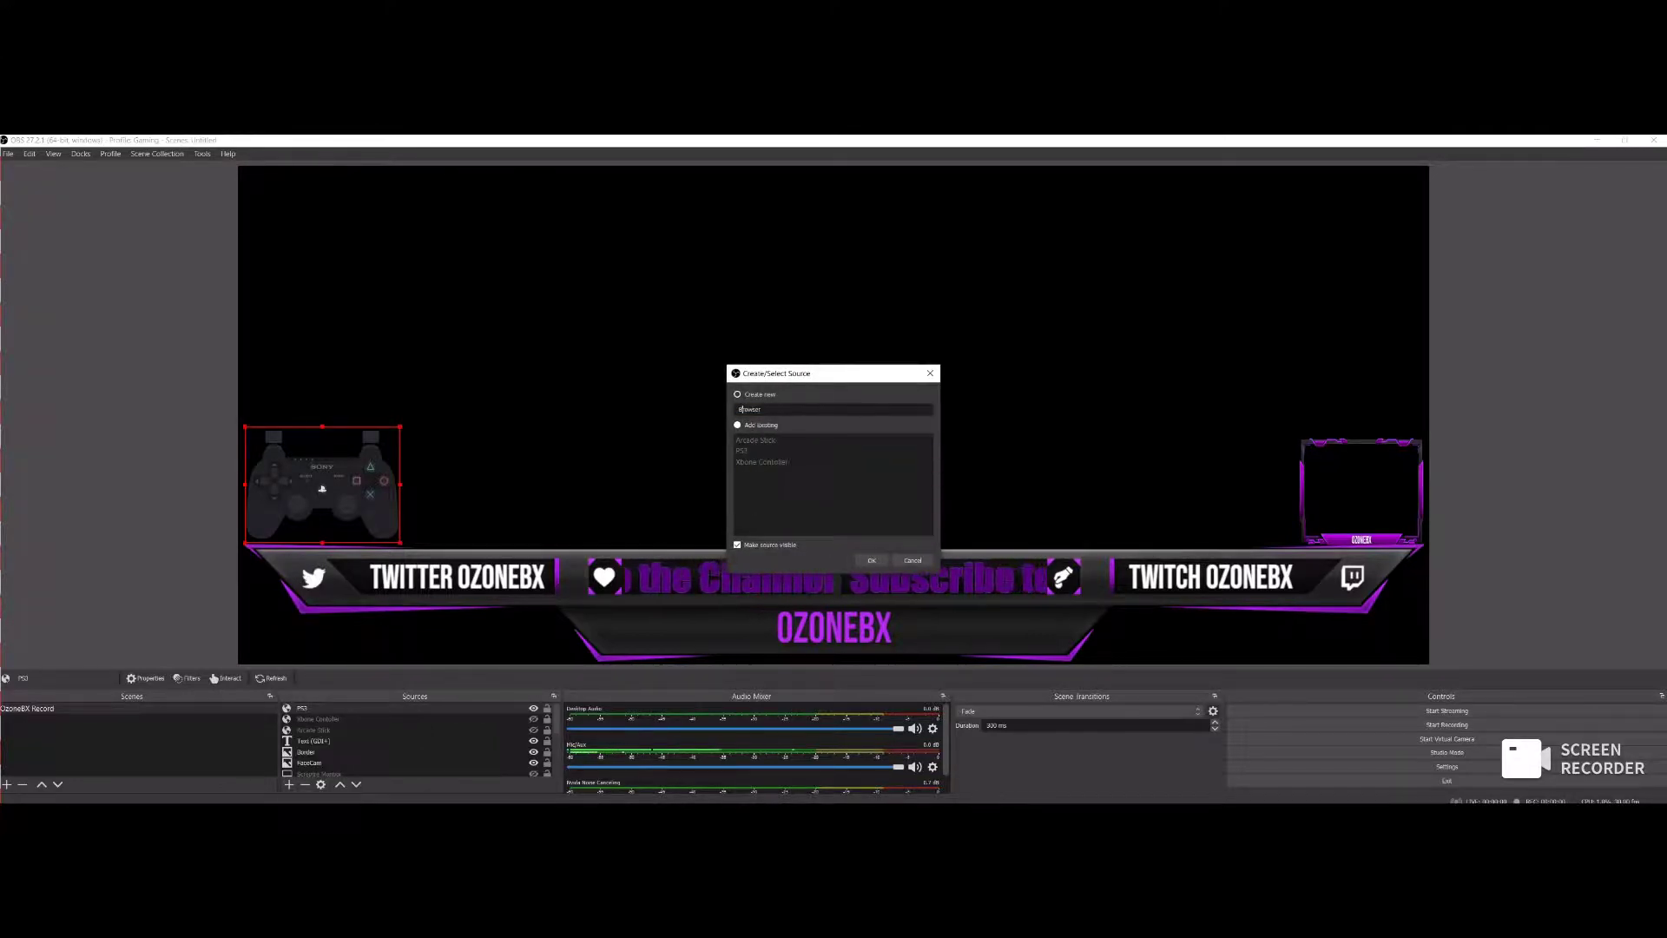
double_click(750, 409)
text(arcade stick)
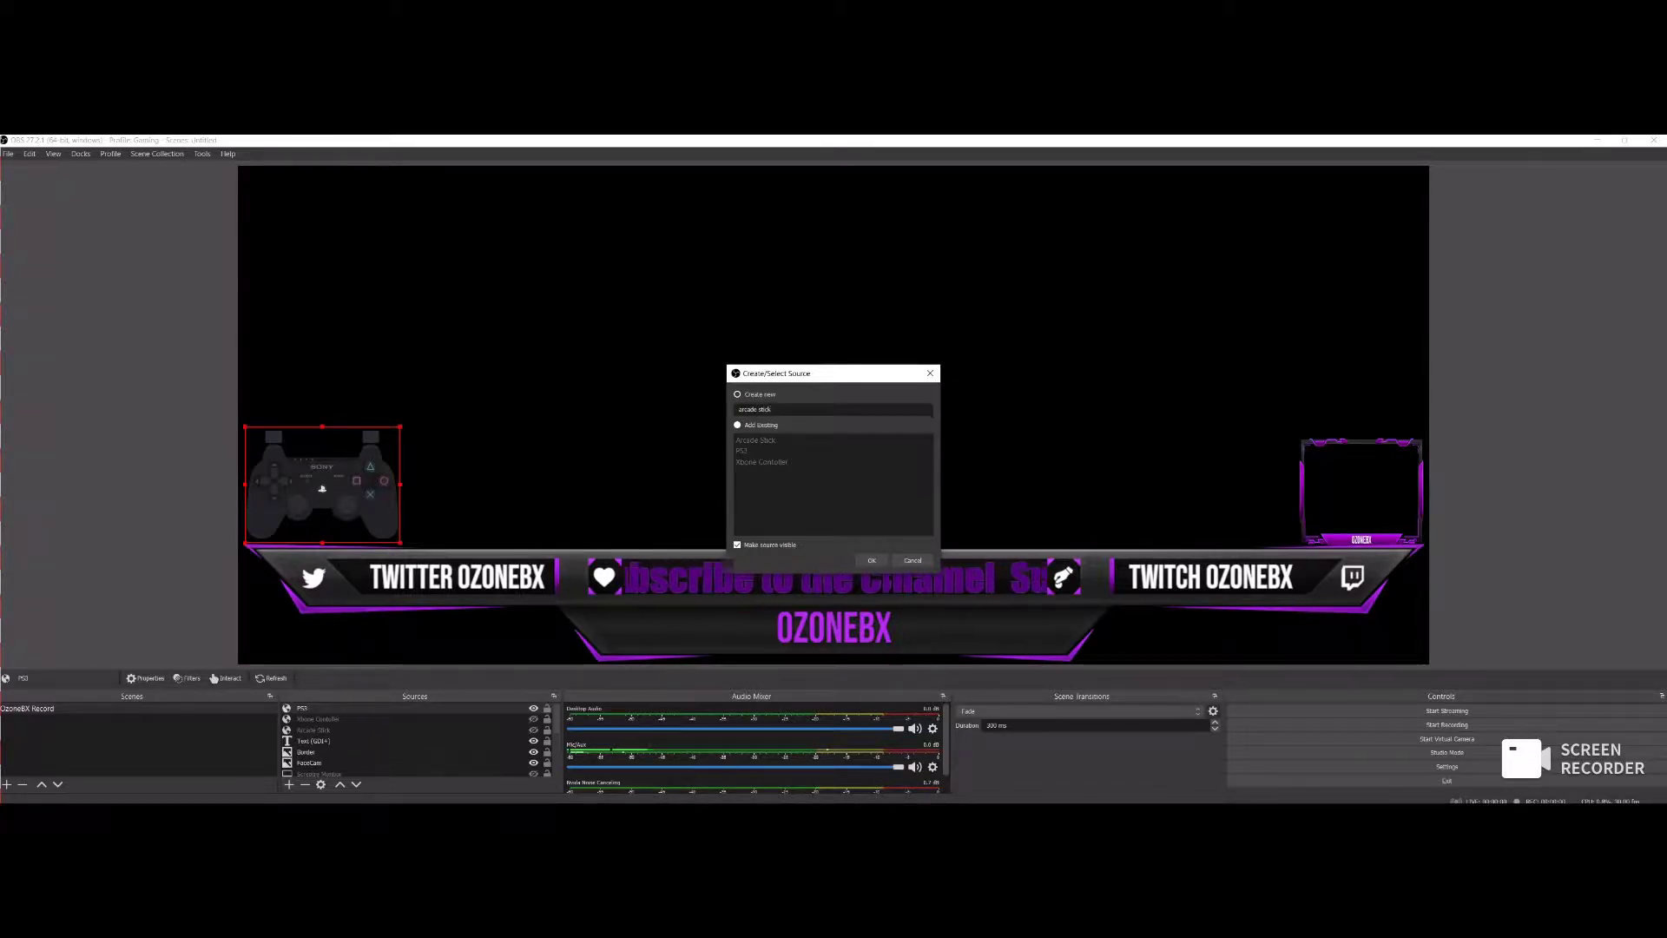
key(Return)
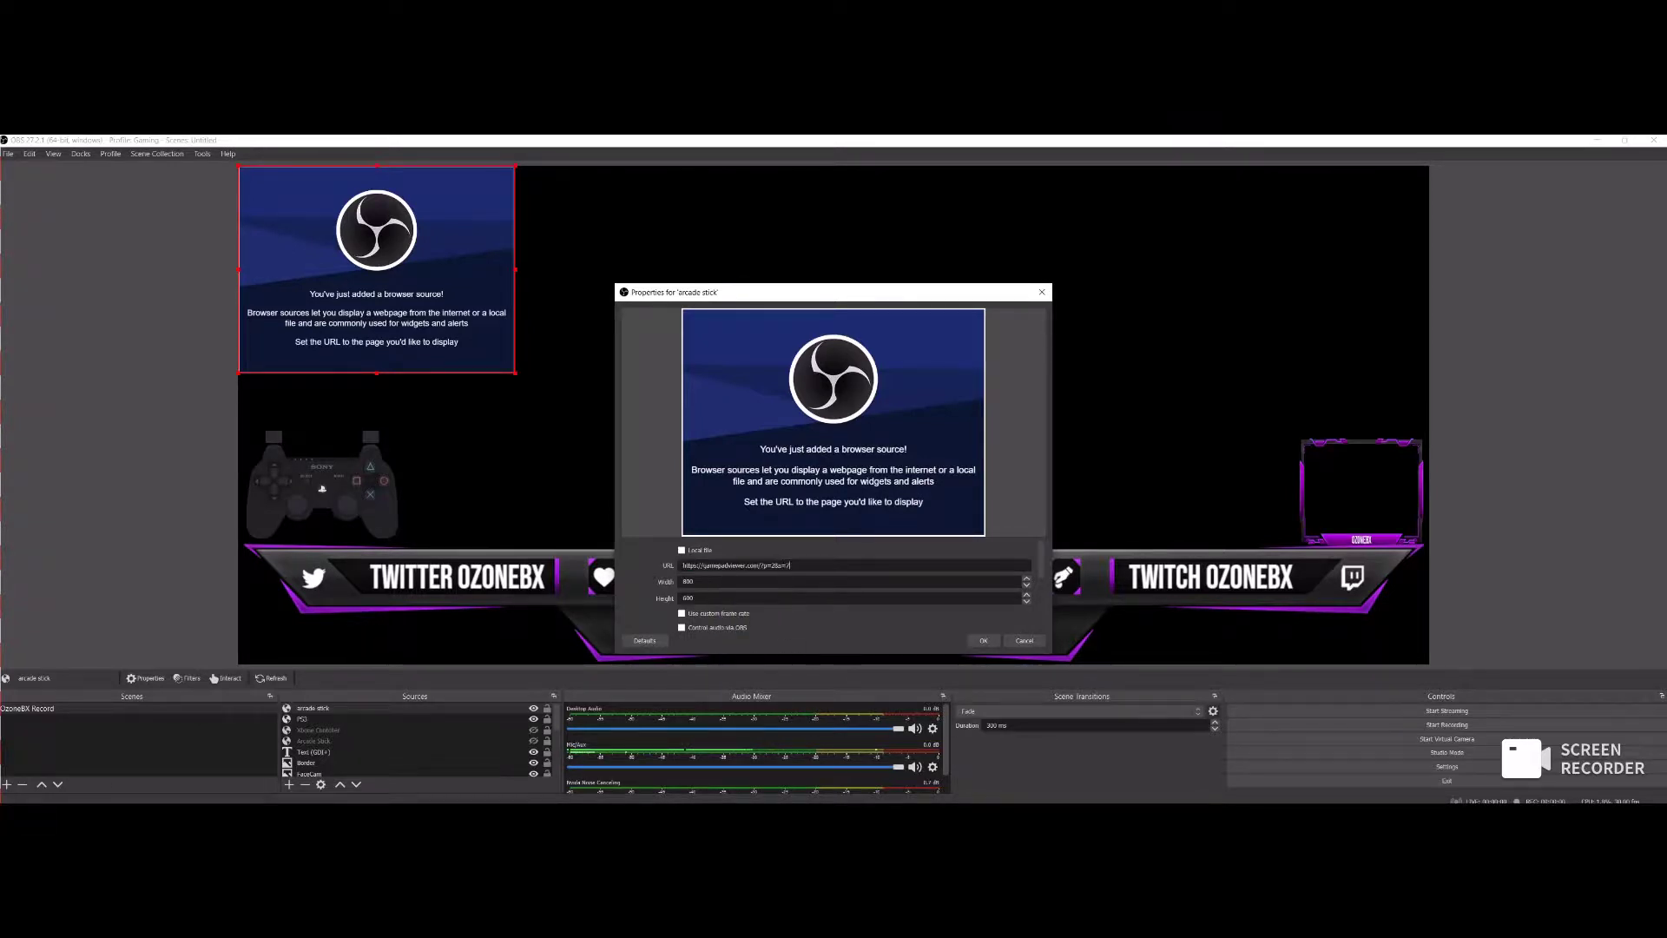
key(Return)
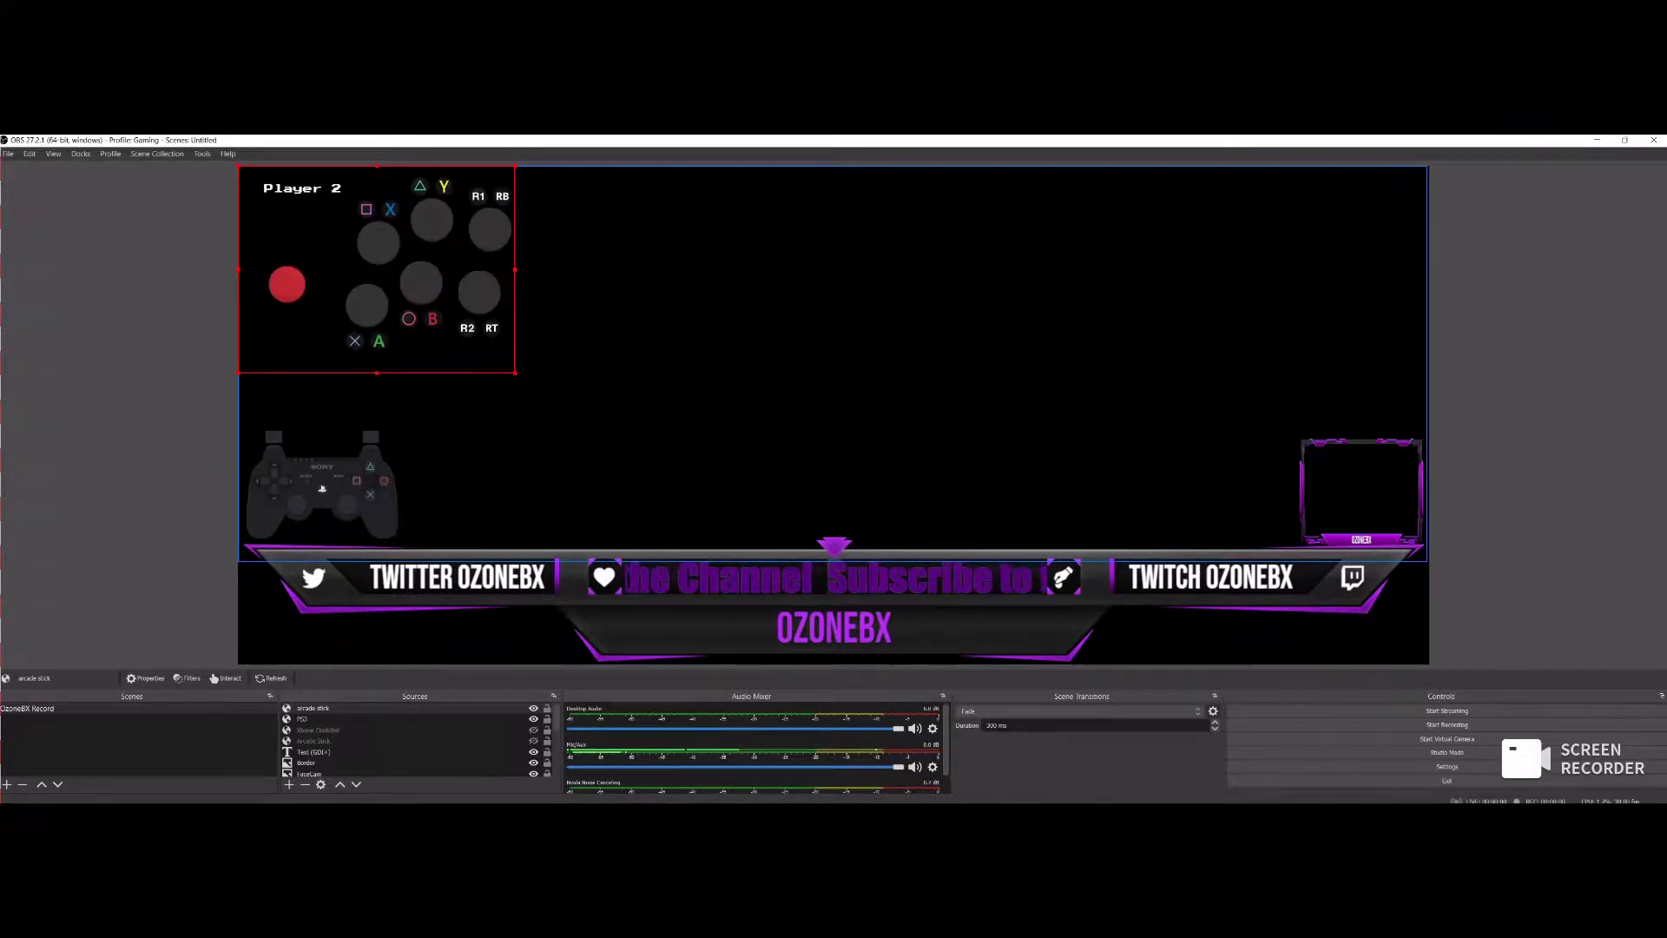
Move the fight-stick display to the right above the webcam frame and shrink it
drag(376, 269, 1282, 333)
drag(1145, 229, 1256, 312)
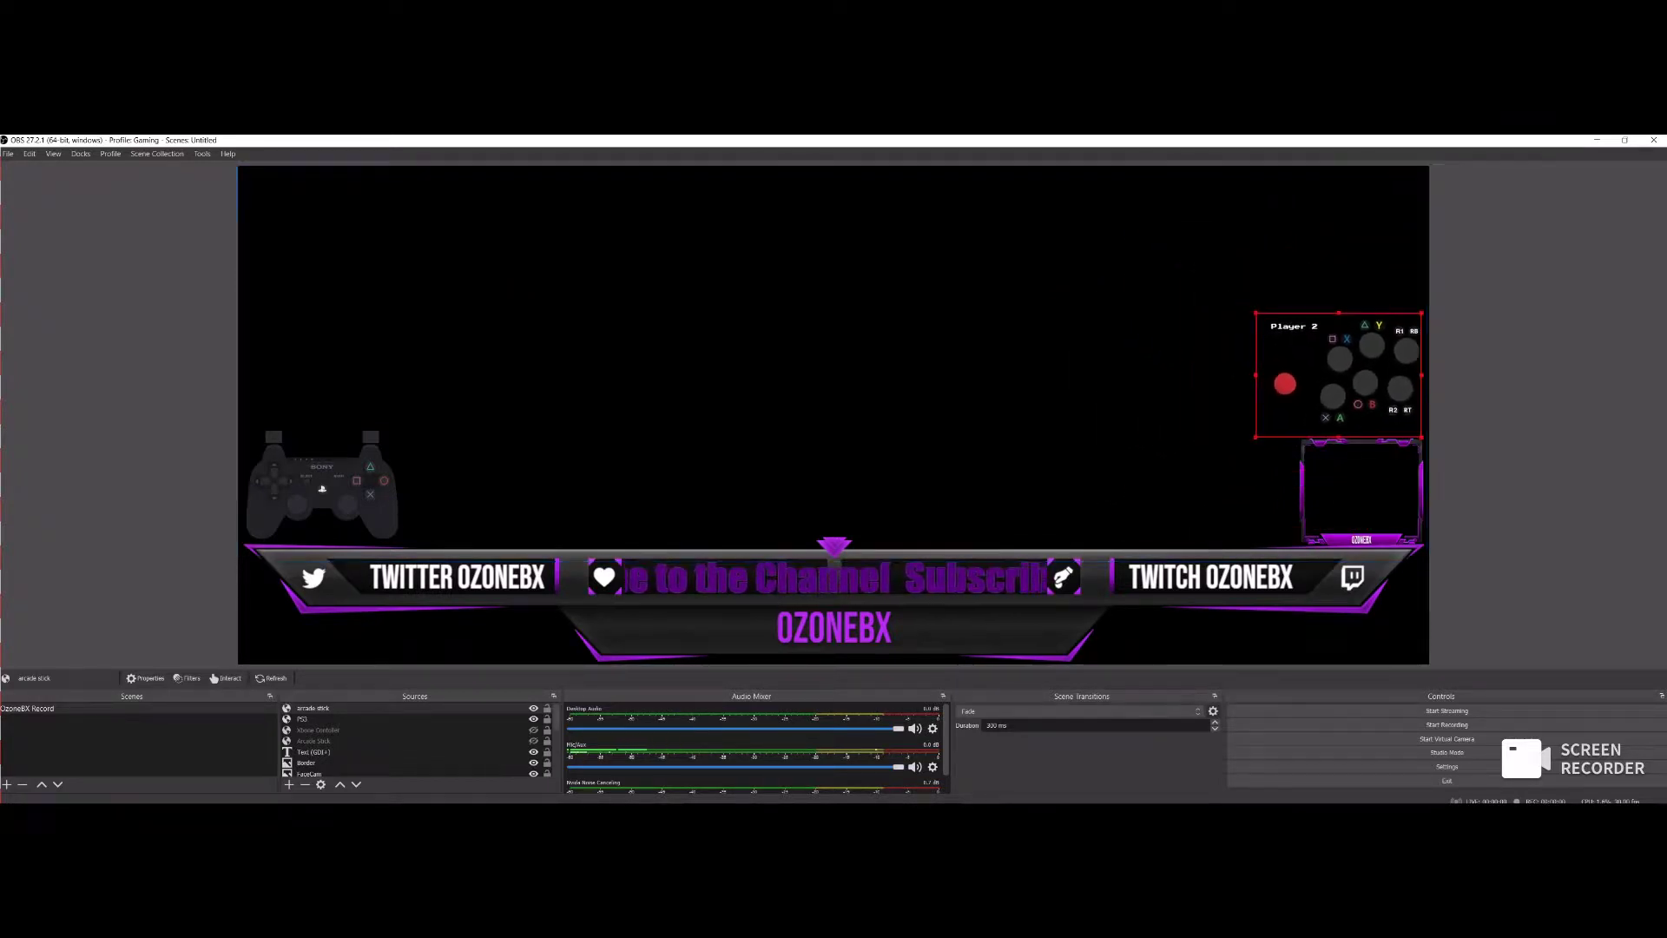
click(1524, 365)
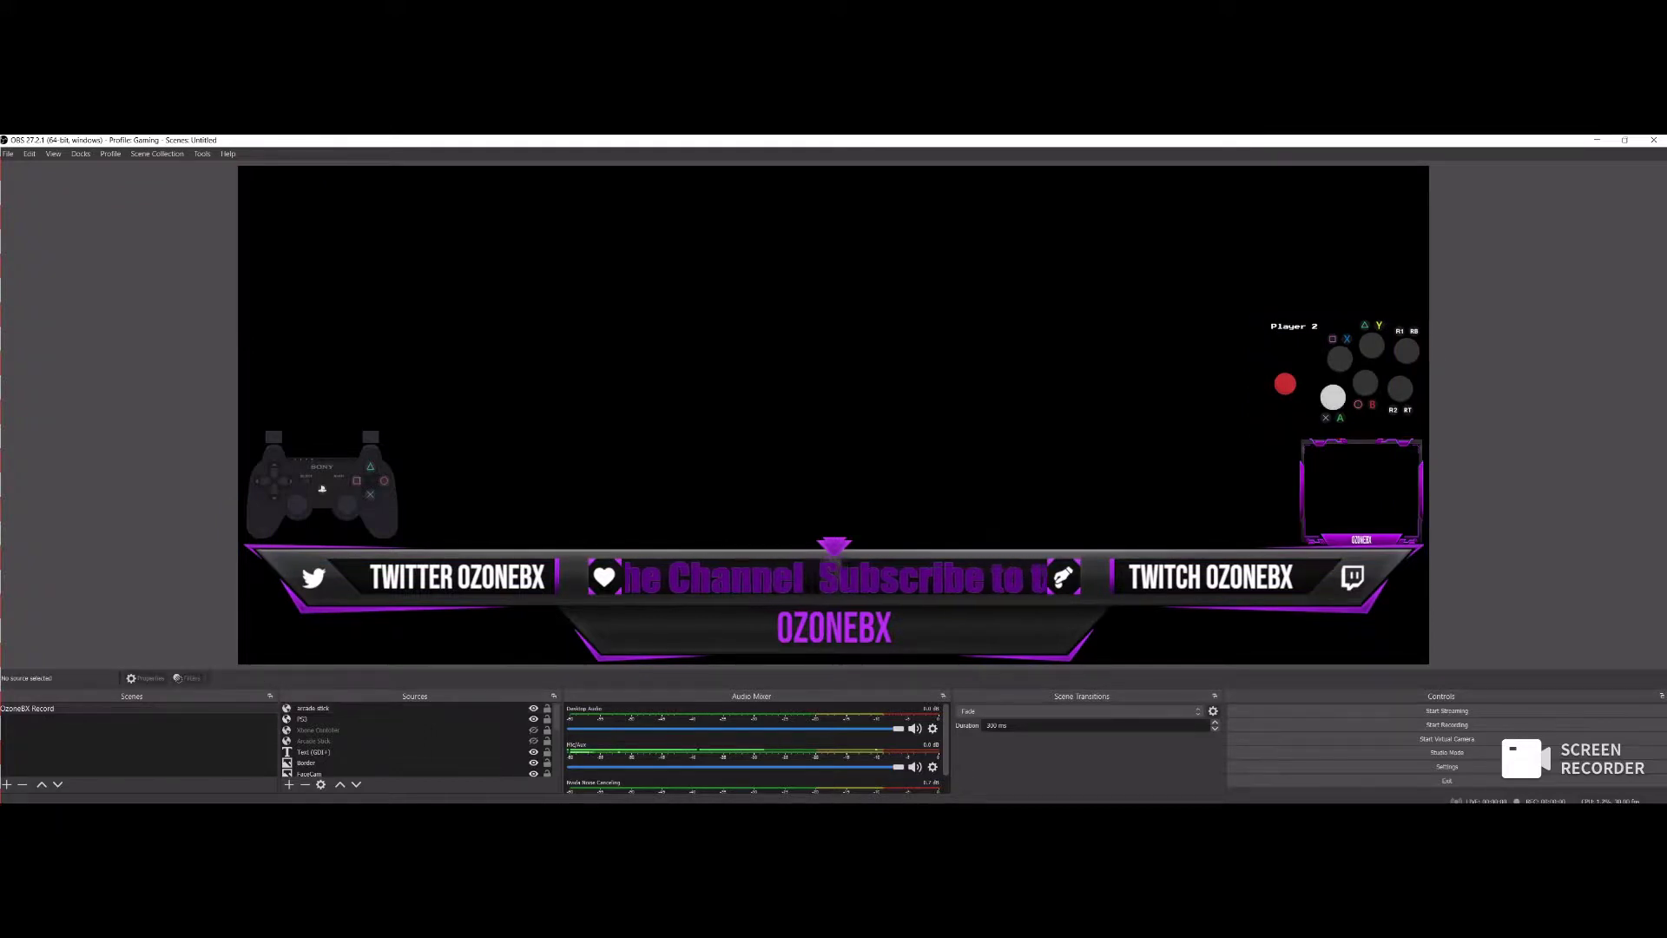